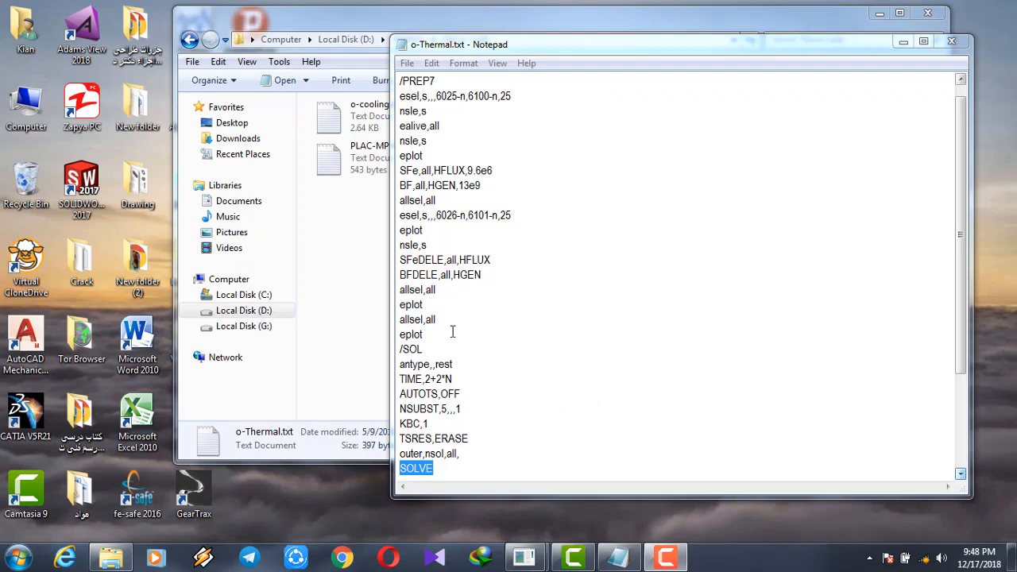
Examine the script's *do loop header and /PREP7 block, covering element selection, ealive activation, HFLUX and HGEN loads, and their deletion.
{"action": "left_click_drag", "start_coordinate": [958, 260], "coordinate": [966, 225]}
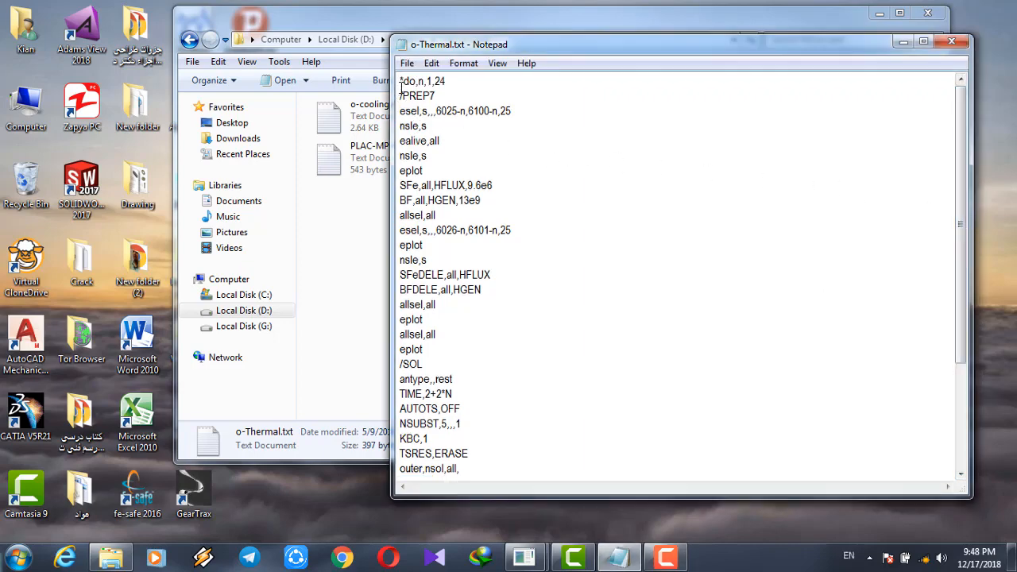
{"action": "left_click_drag", "start_coordinate": [401, 81], "coordinate": [459, 79]}
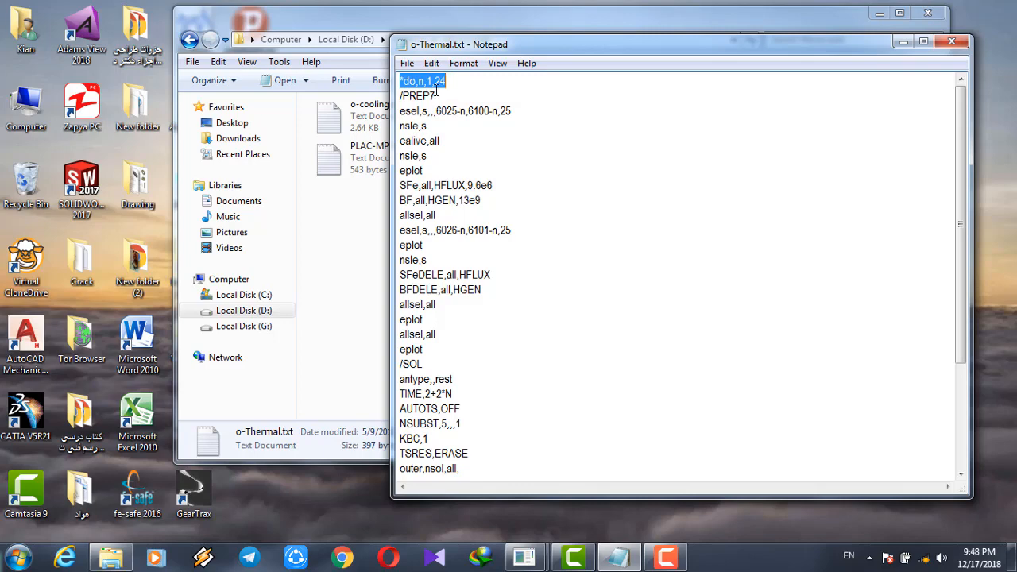
{"action": "left_click_drag", "start_coordinate": [401, 96], "coordinate": [451, 81]}
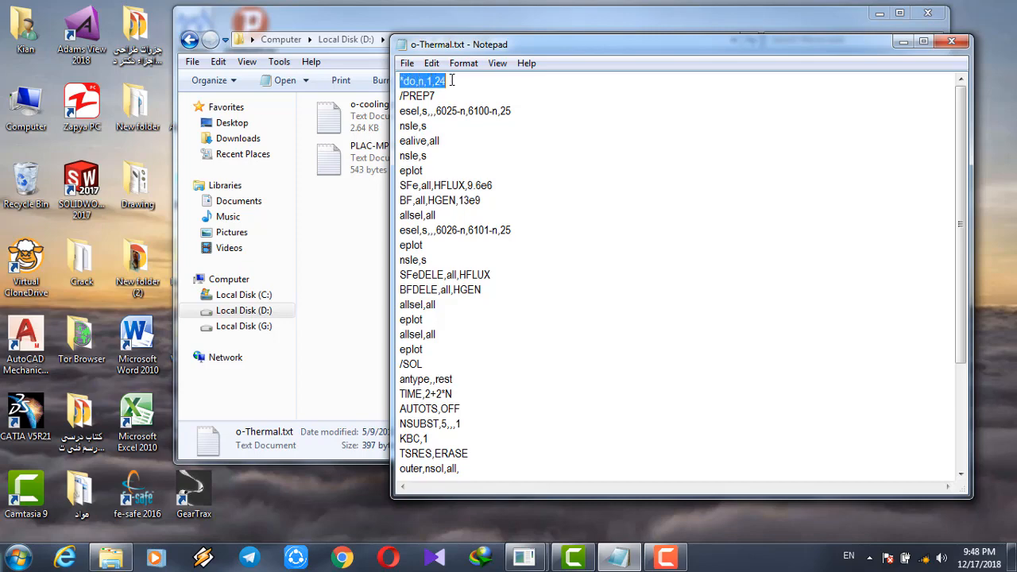
{"action": "left_click", "coordinate": [401, 97]}
{"action": "mouse_move", "coordinate": [400, 96]}
{"action": "left_mouse_down"}
{"action": "mouse_move", "coordinate": [513, 111]}
{"action": "mouse_move", "coordinate": [529, 236]}
{"action": "mouse_move", "coordinate": [523, 388]}
{"action": "mouse_move", "coordinate": [507, 453]}
{"action": "mouse_move", "coordinate": [533, 257]}
{"action": "mouse_move", "coordinate": [520, 120]}
{"action": "mouse_move", "coordinate": [469, 101]}
{"action": "mouse_move", "coordinate": [395, 95]}
{"action": "left_mouse_up"}
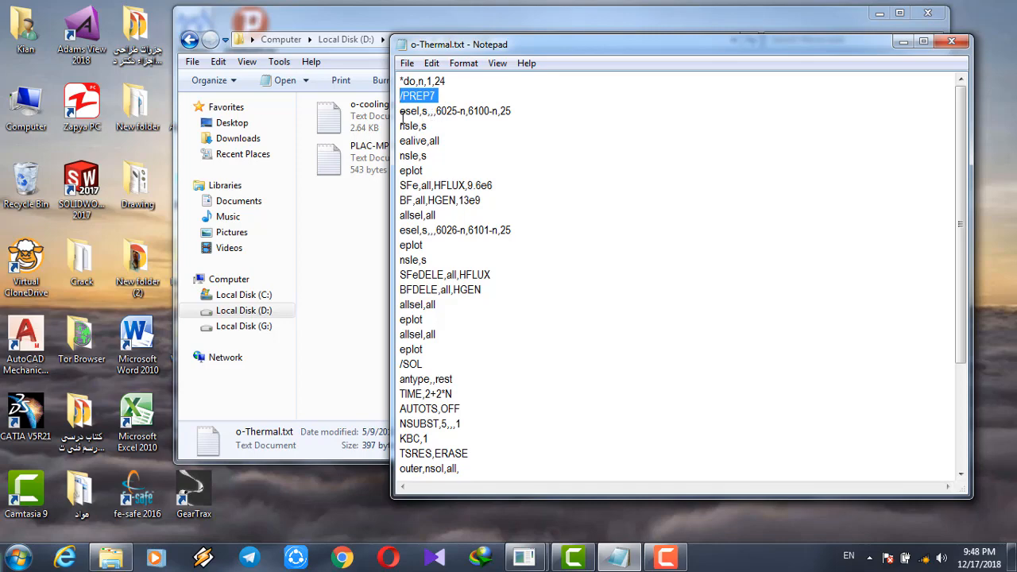
{"action": "left_click_drag", "start_coordinate": [399, 116], "coordinate": [525, 131]}
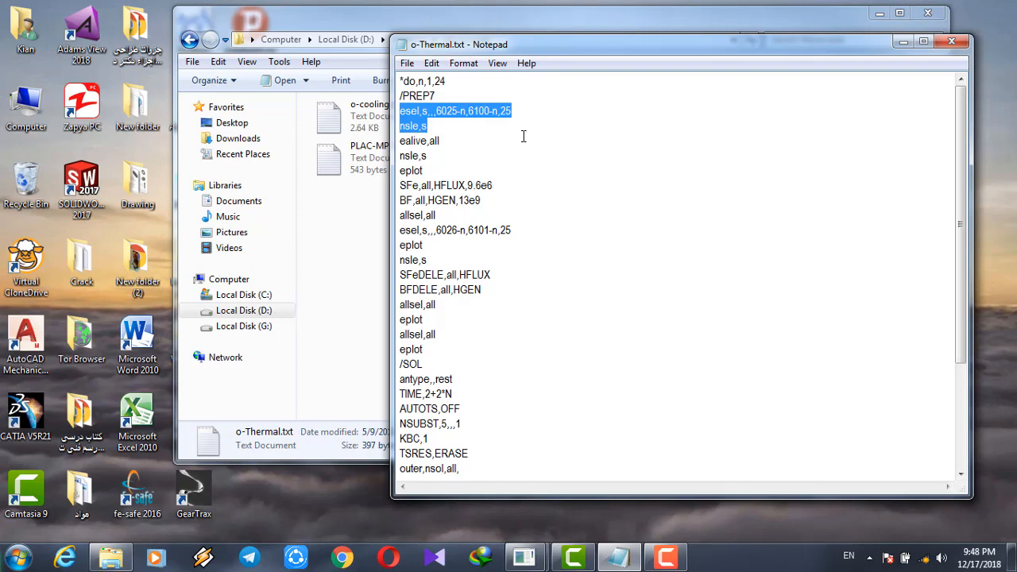
{"action": "left_click", "coordinate": [434, 130]}
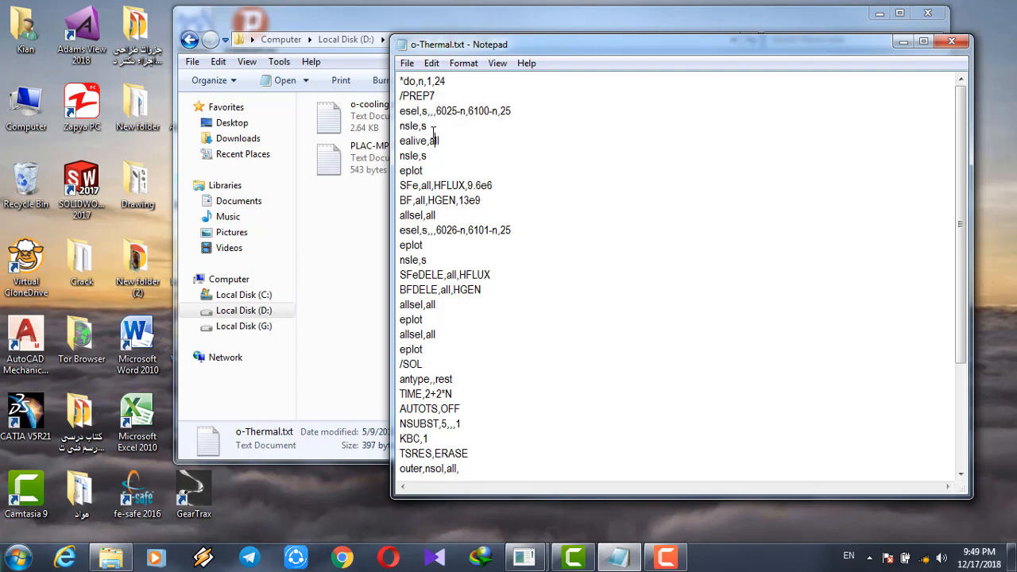
{"action": "left_click_drag", "start_coordinate": [434, 127], "coordinate": [401, 128]}
{"action": "left_click_drag", "start_coordinate": [400, 143], "coordinate": [445, 145]}
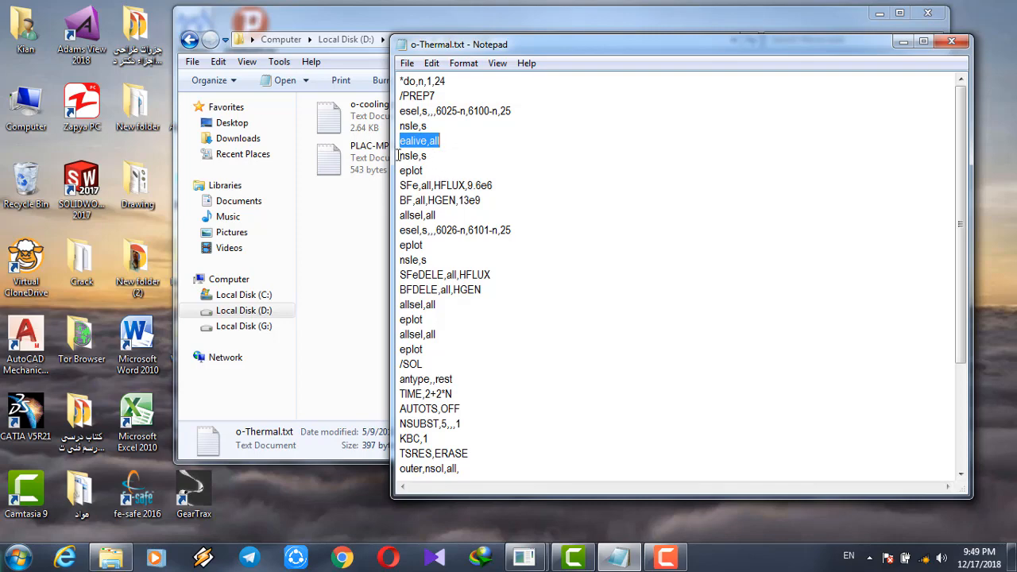
{"action": "left_click_drag", "start_coordinate": [399, 155], "coordinate": [504, 210]}
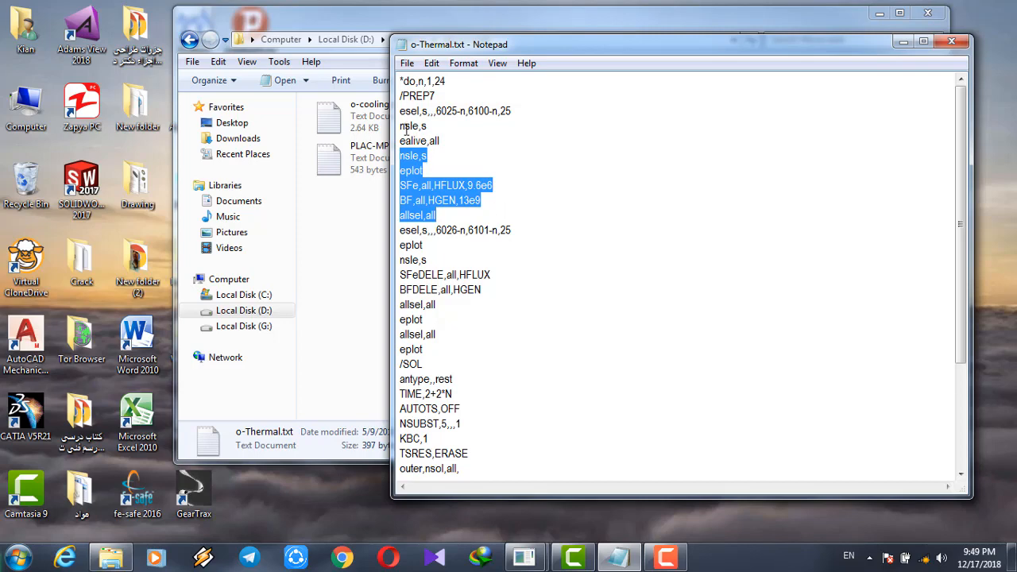
{"action": "scroll", "coordinate": [419, 232], "scroll_direction": "down", "scroll_amount": 1}
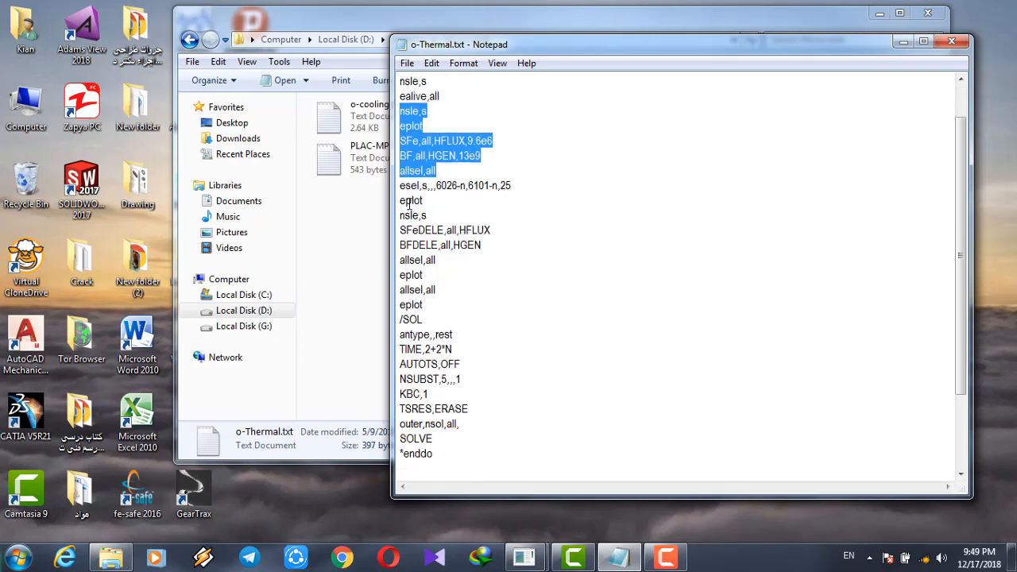
{"action": "left_click", "coordinate": [404, 186]}
{"action": "left_click_drag", "start_coordinate": [409, 185], "coordinate": [508, 241]}
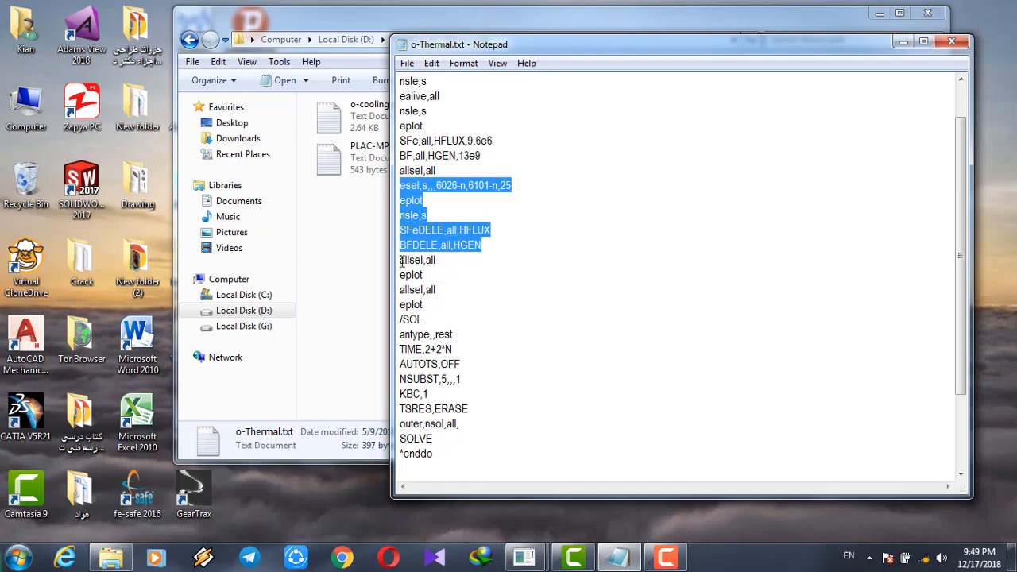
{"action": "left_click_drag", "start_coordinate": [401, 261], "coordinate": [454, 278]}
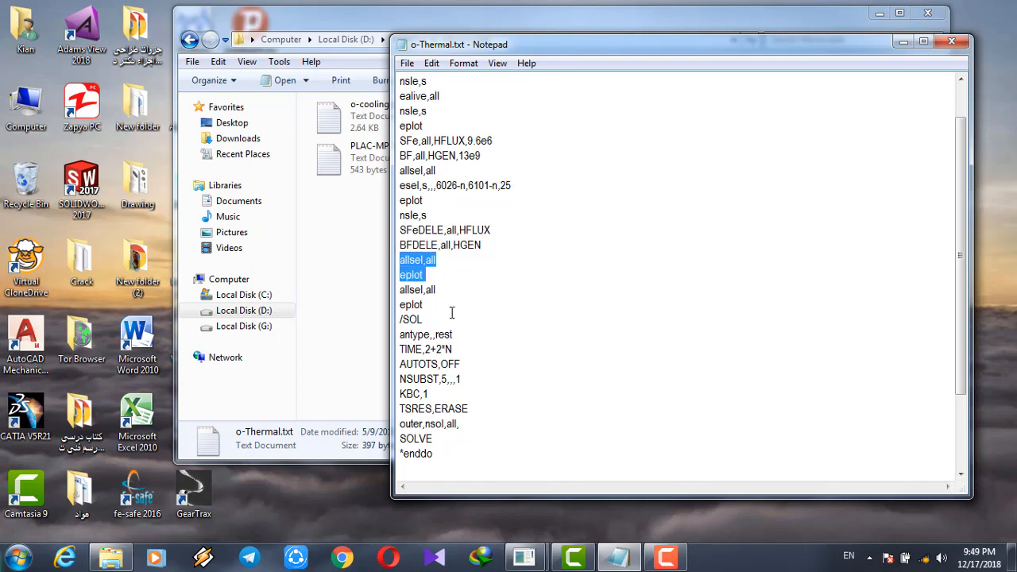
Examine the script's /SOL block, from the antype restart and time-step settings to SOLVE, and compare the loop's start and *enddo.
{"action": "scroll", "coordinate": [451, 311], "scroll_direction": "down", "scroll_amount": 1}
{"action": "scroll", "coordinate": [452, 311], "scroll_direction": "down", "scroll_amount": 1}
{"action": "left_click_drag", "start_coordinate": [424, 231], "coordinate": [396, 231]}
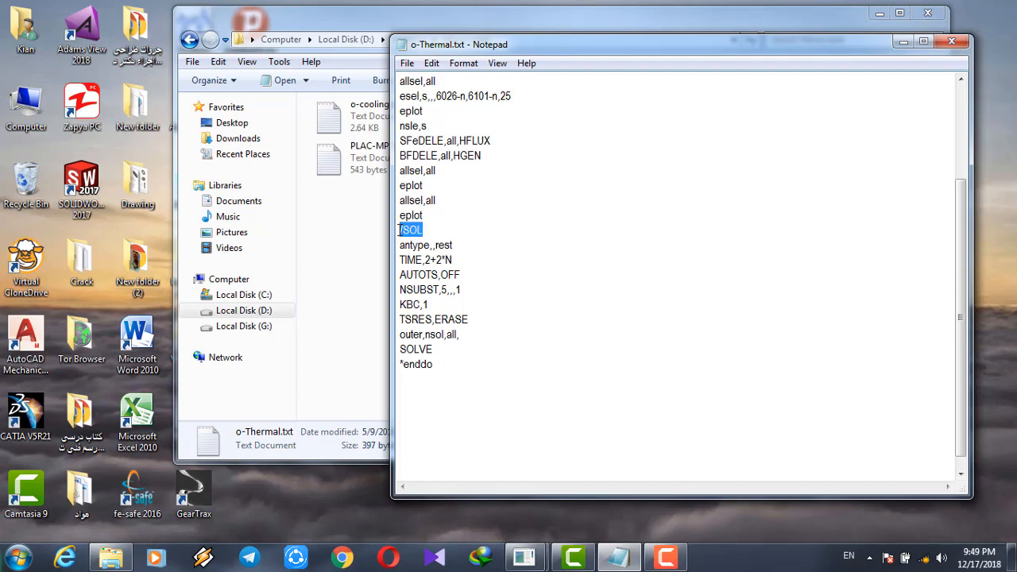
{"action": "left_click_drag", "start_coordinate": [399, 245], "coordinate": [459, 248]}
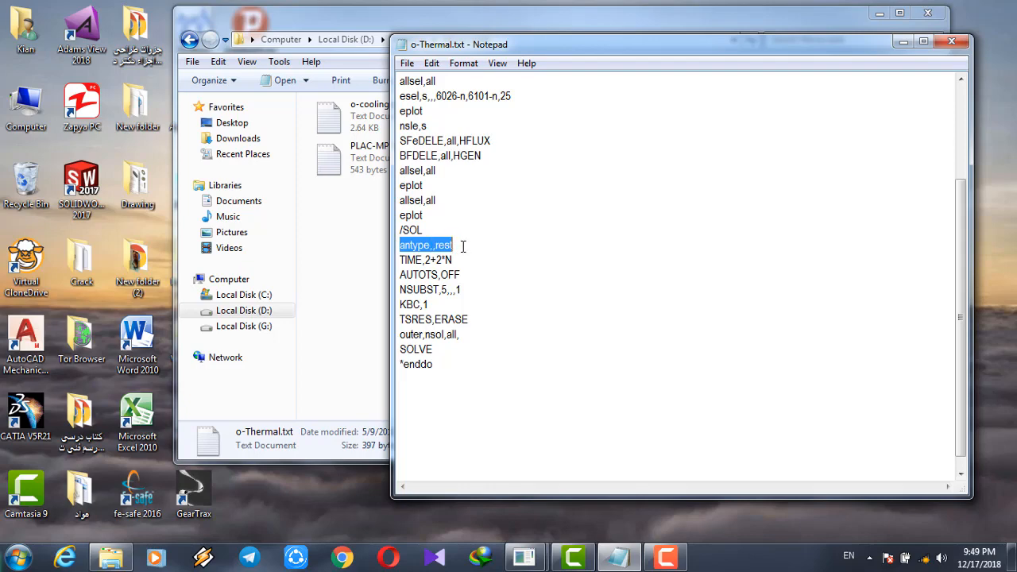
{"action": "left_click_drag", "start_coordinate": [400, 260], "coordinate": [474, 332]}
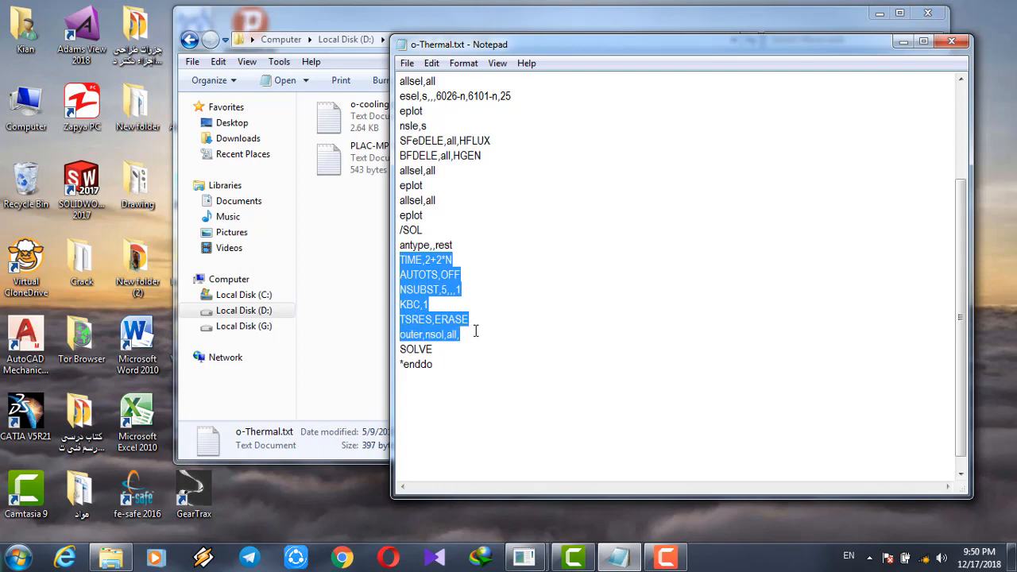
{"action": "left_click_drag", "start_coordinate": [435, 349], "coordinate": [400, 354]}
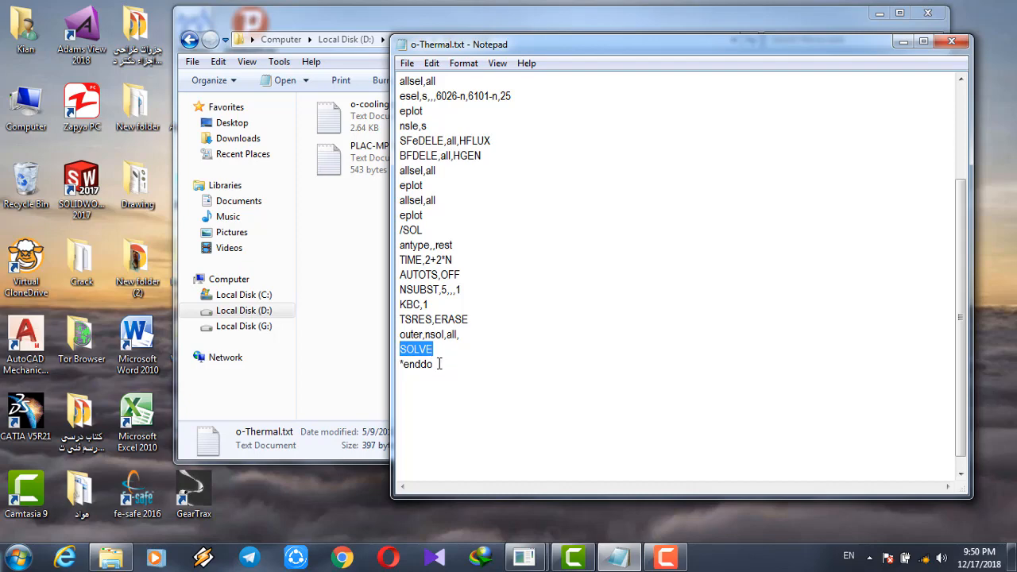
{"action": "left_click_drag", "start_coordinate": [439, 364], "coordinate": [394, 366]}
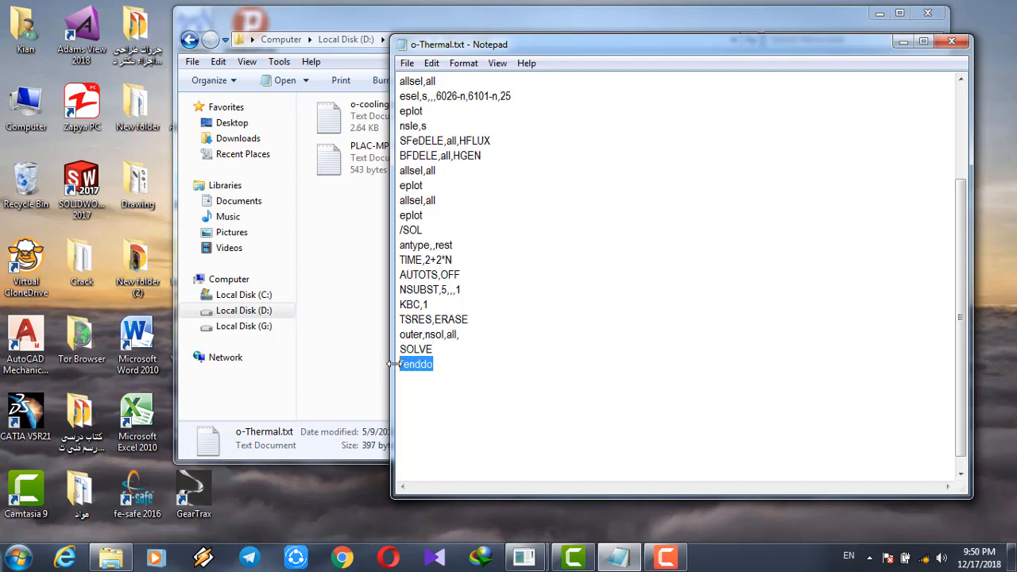
{"action": "scroll", "coordinate": [477, 354], "scroll_direction": "up", "scroll_amount": 3}
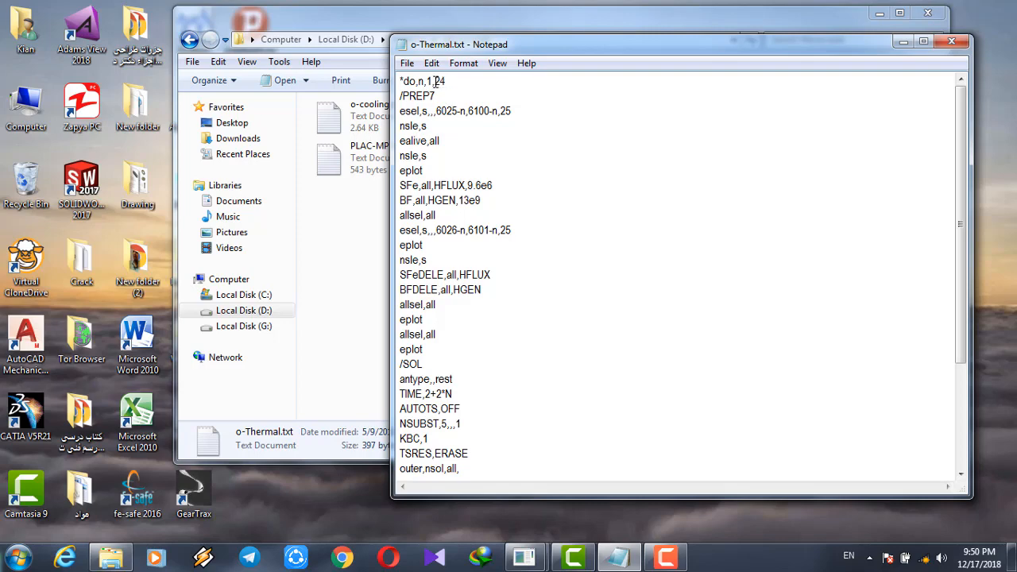
{"action": "scroll", "coordinate": [466, 102], "scroll_direction": "down", "scroll_amount": 4}
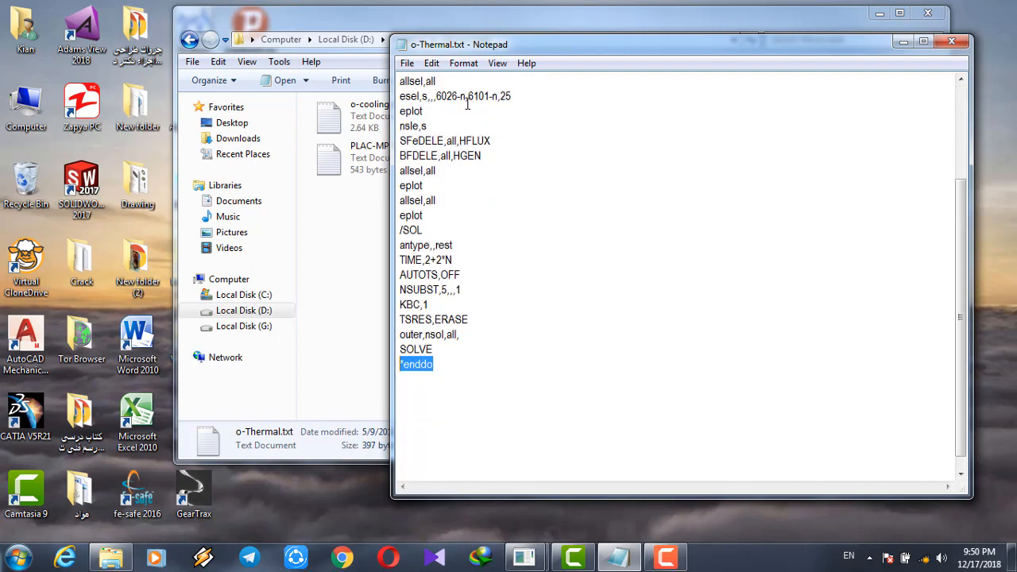
{"action": "scroll", "coordinate": [552, 196], "scroll_direction": "up", "scroll_amount": 3}
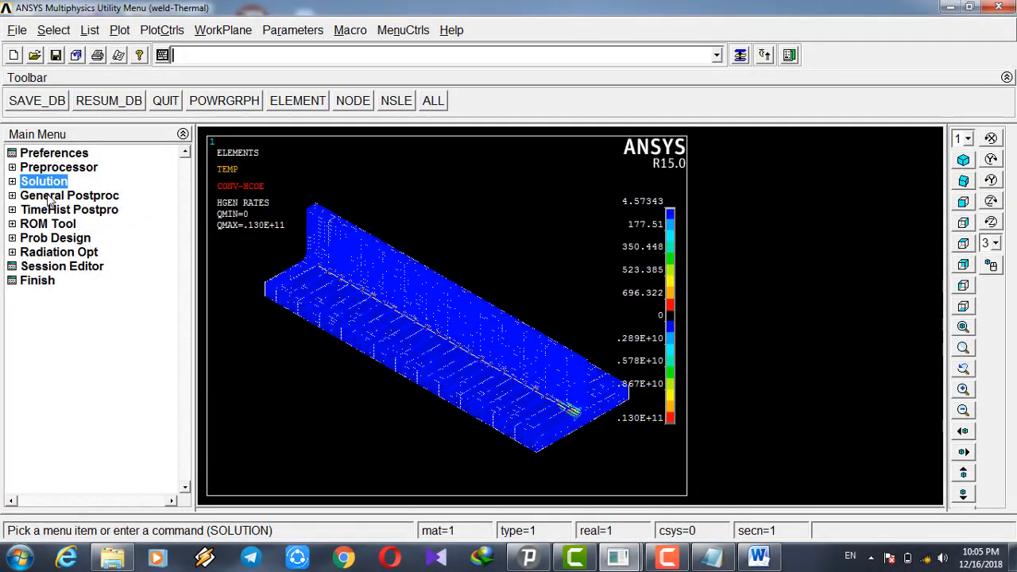
In ANSYS, enter the general postprocessor and review the results summary down to the last data set, closing the list.
{"action": "left_click", "coordinate": [57, 196]}
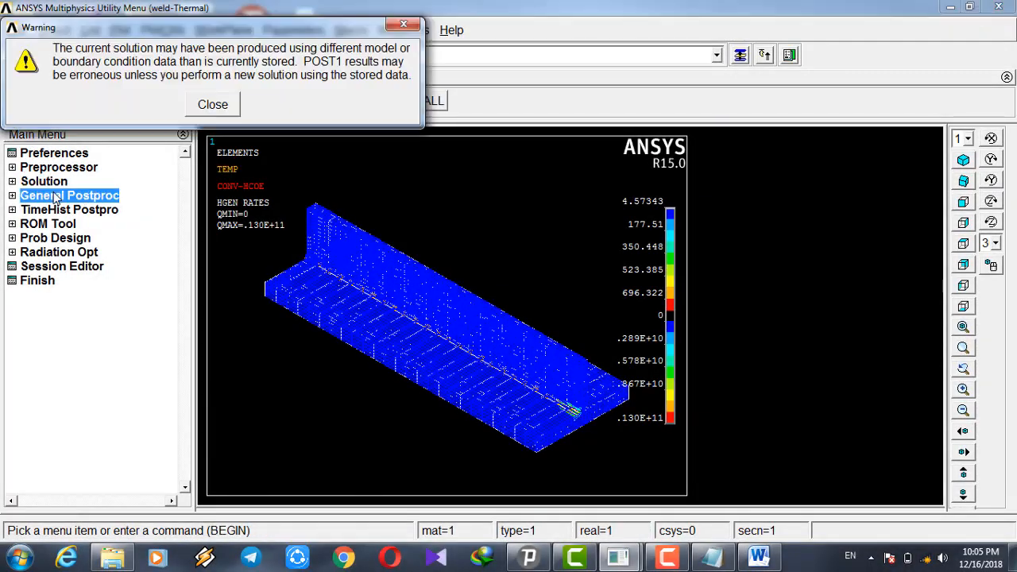
{"action": "left_click", "coordinate": [215, 111]}
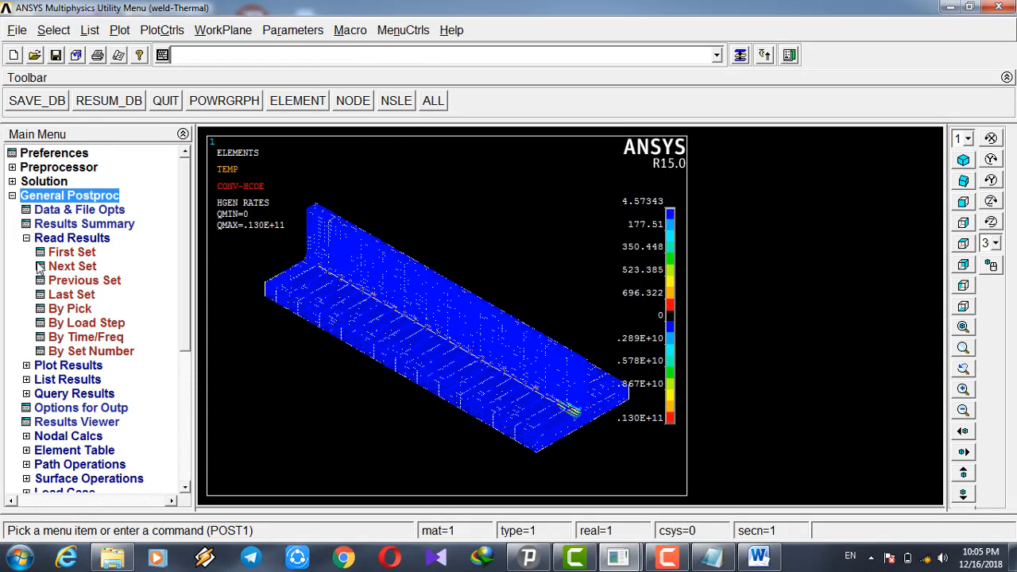
{"action": "left_click", "coordinate": [46, 225]}
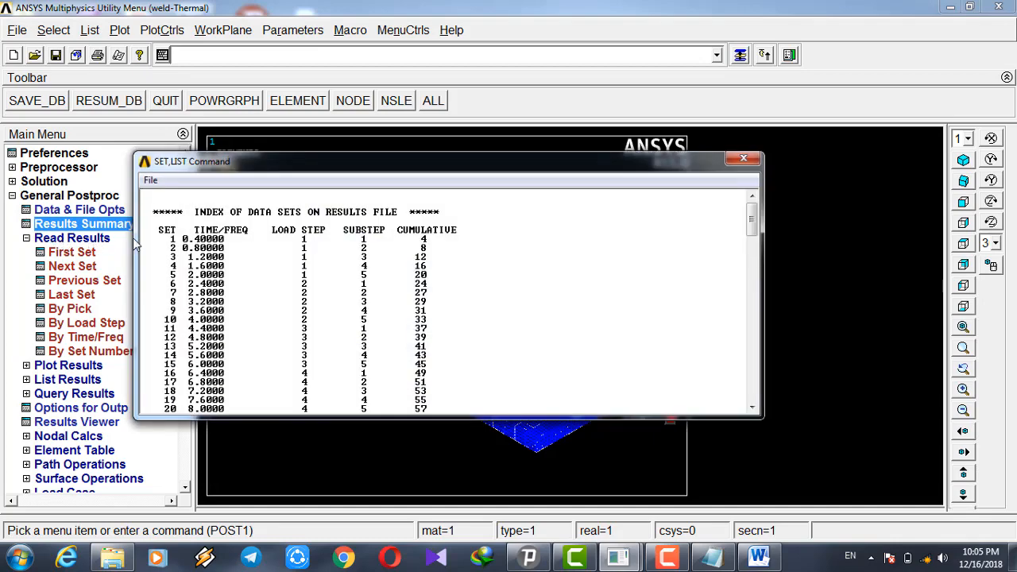
{"action": "left_click_drag", "start_coordinate": [749, 213], "coordinate": [770, 413]}
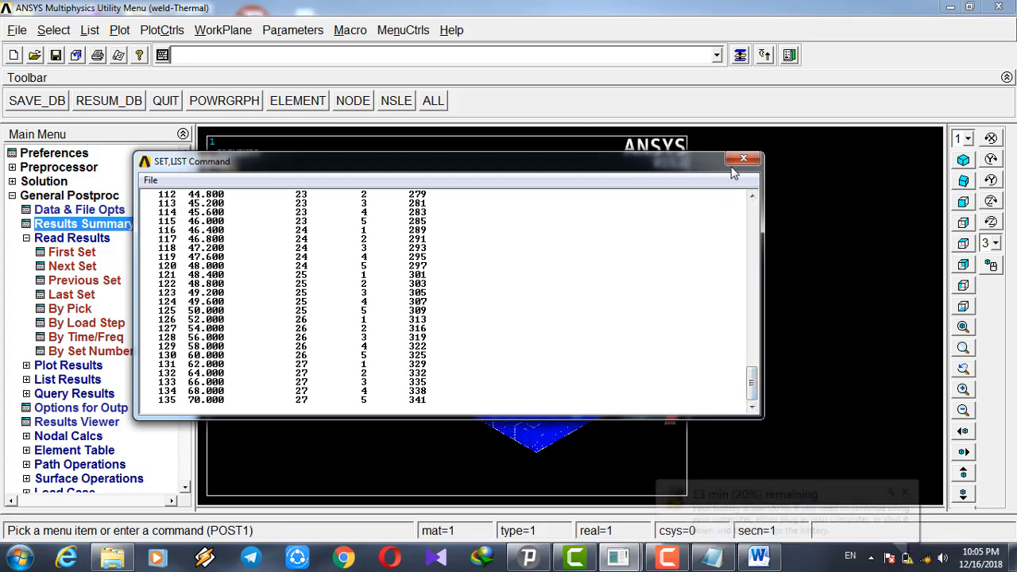
{"action": "left_click", "coordinate": [739, 161]}
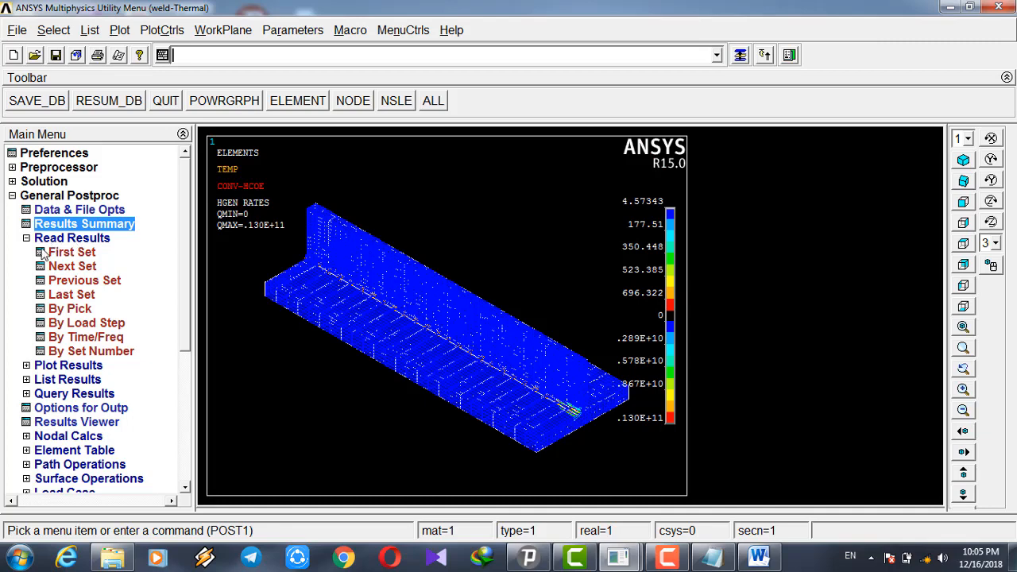
Read the last results set from the results file and dismiss the warning.
{"action": "left_click", "coordinate": [57, 299]}
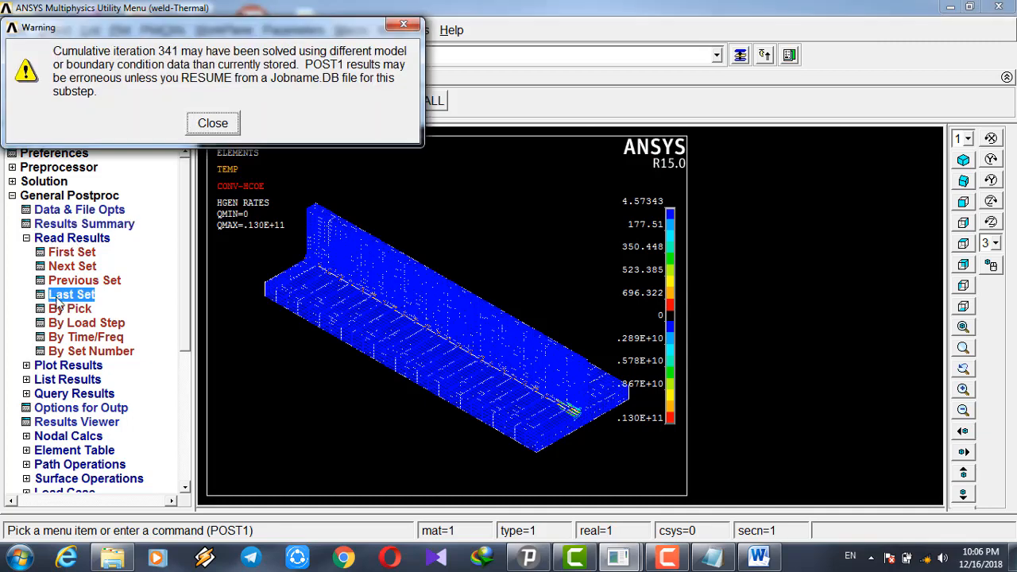
{"action": "left_click", "coordinate": [211, 121]}
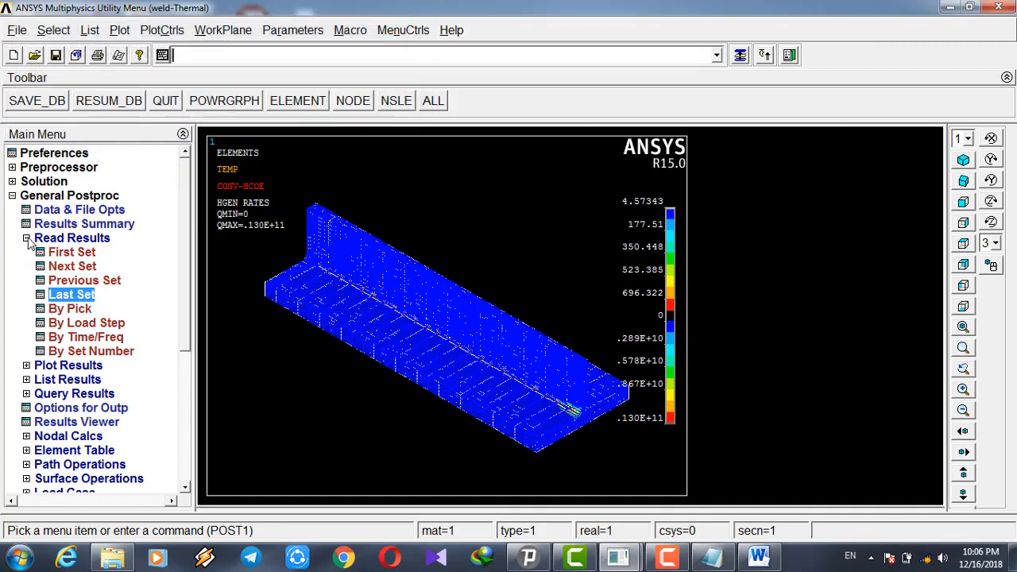
{"action": "left_click", "coordinate": [26, 238]}
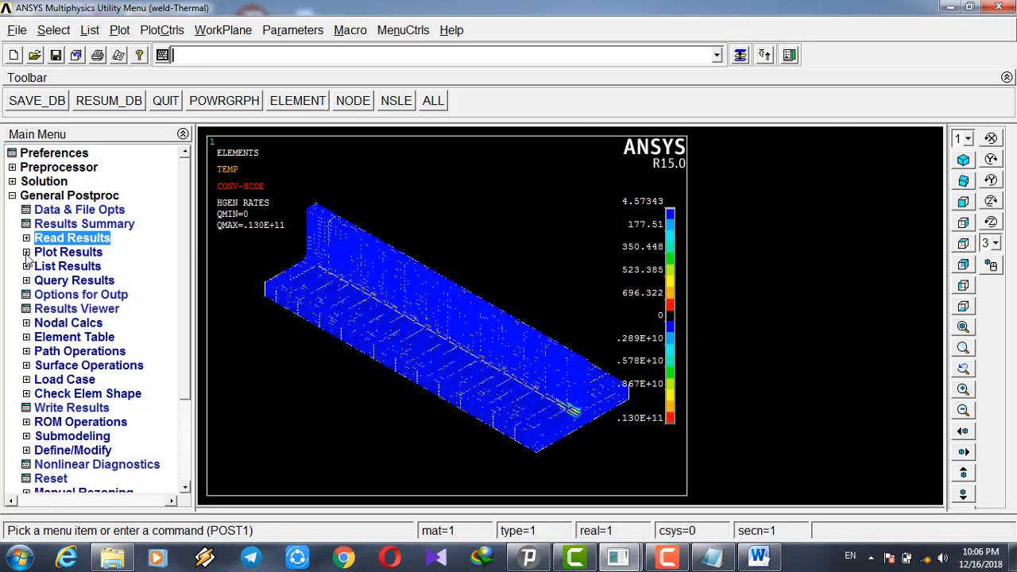
Plot a nodal solution contour of Nodal Temperature with the deformed shape only and auto-calculated scale factor.
{"action": "left_click", "coordinate": [26, 252]}
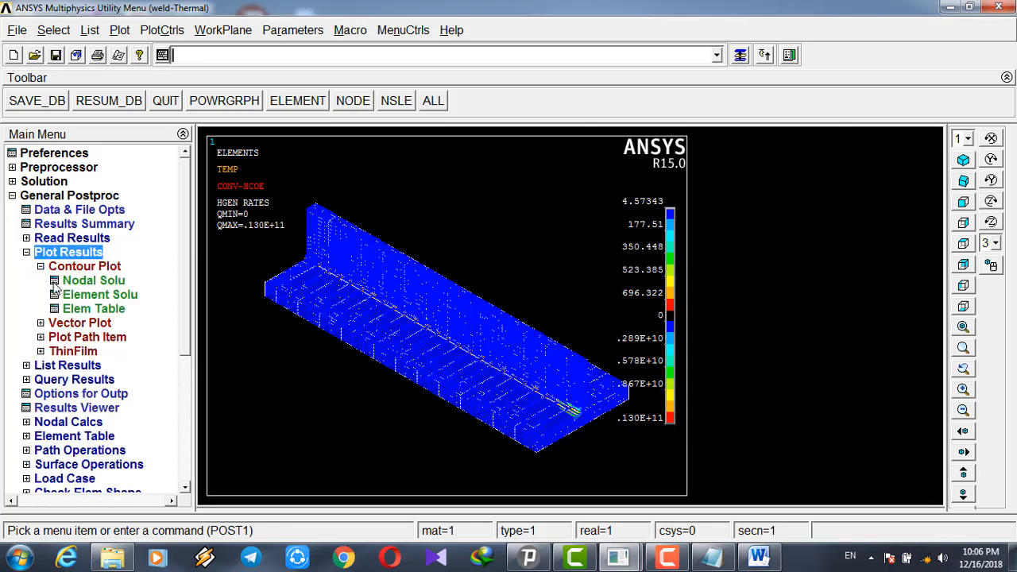
{"action": "left_click", "coordinate": [163, 32]}
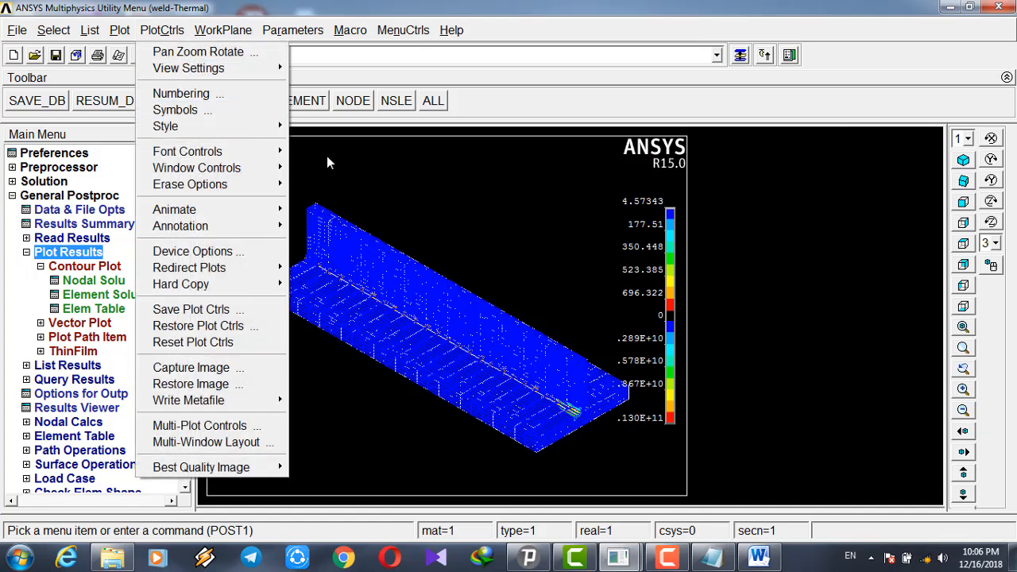
{"action": "left_click", "coordinate": [327, 156]}
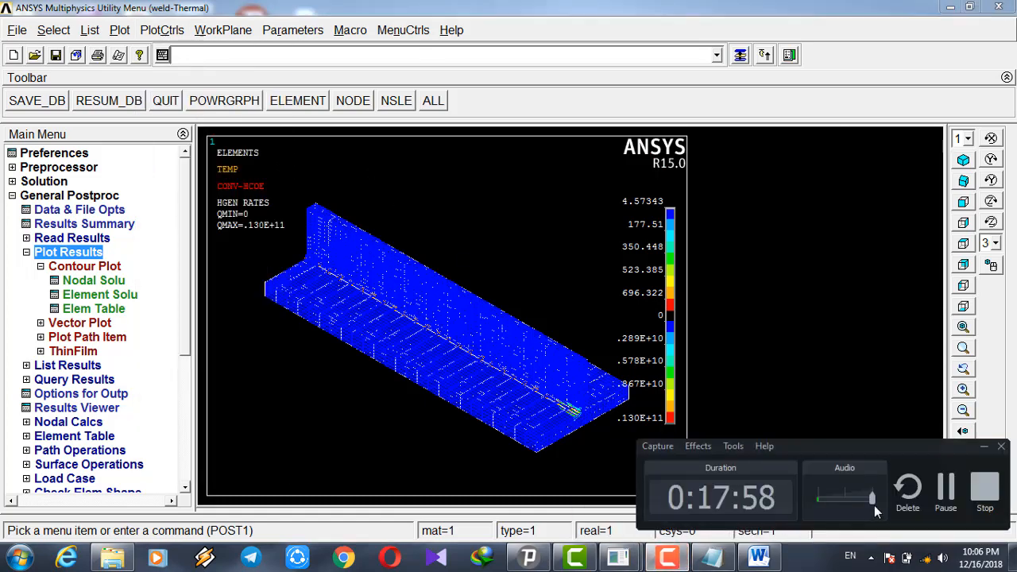
{"action": "left_click", "coordinate": [946, 489]}
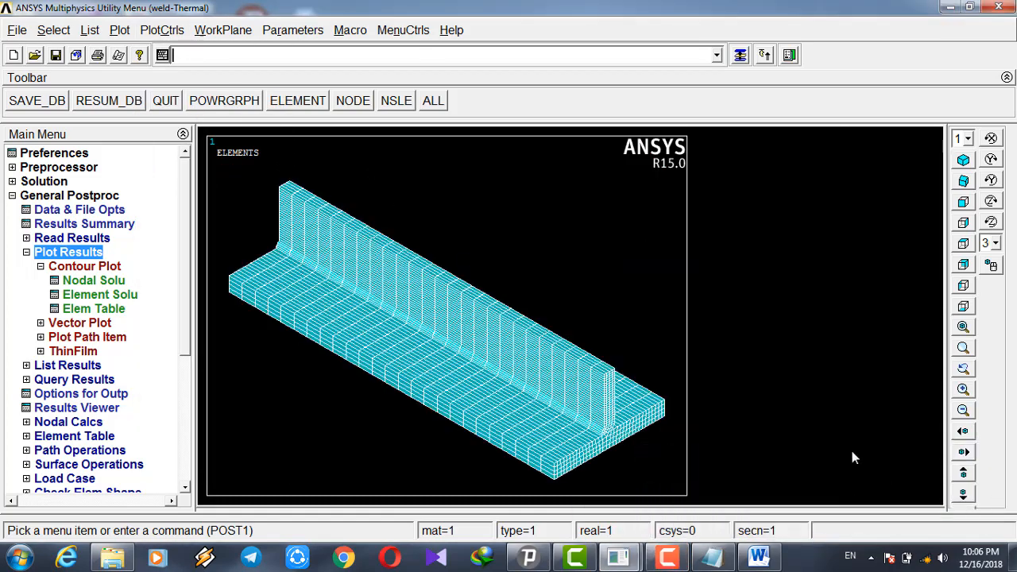
{"action": "left_click", "coordinate": [89, 282]}
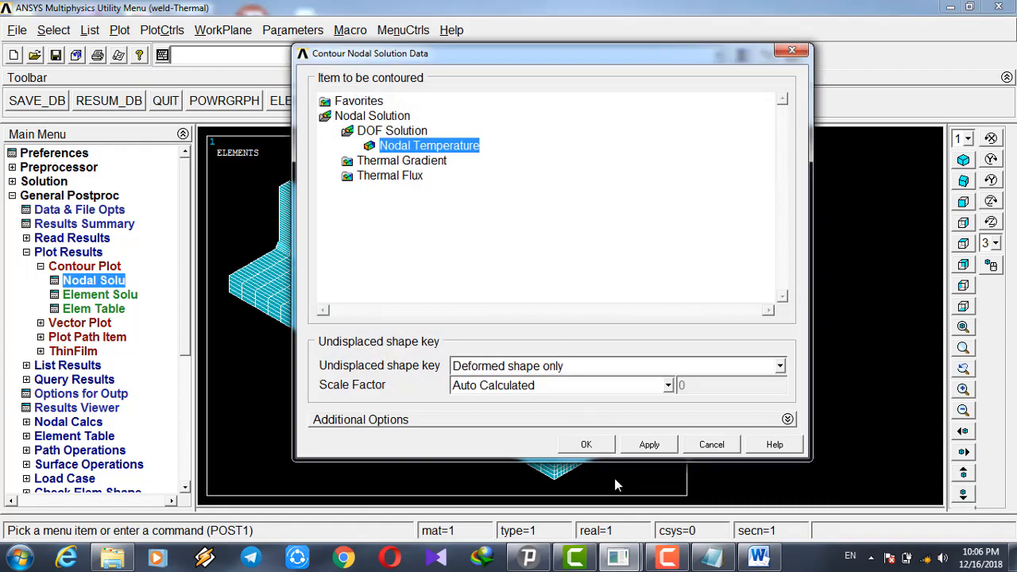
{"action": "left_click", "coordinate": [586, 446]}
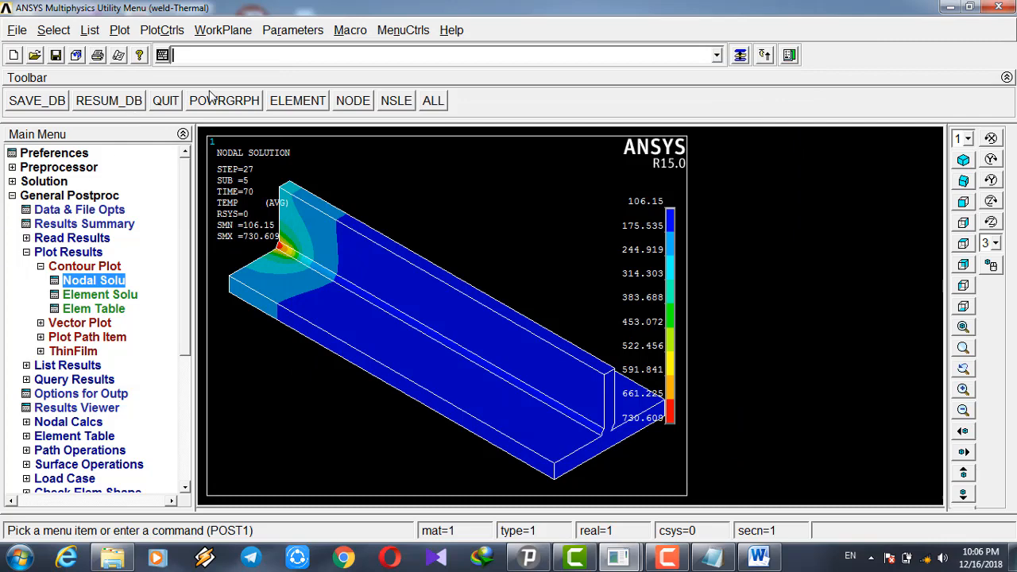
Plot the elements and set up an over-time temperature animation using a load step range of 1 to 27.
{"action": "left_click", "coordinate": [298, 104]}
{"action": "left_click", "coordinate": [161, 31]}
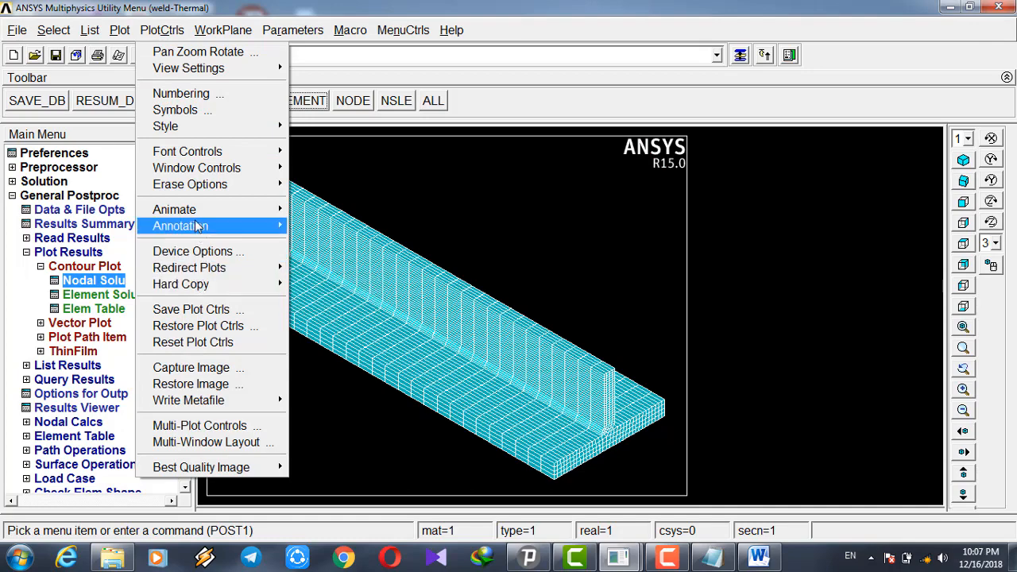
{"action": "mouse_move", "coordinate": [221, 209]}
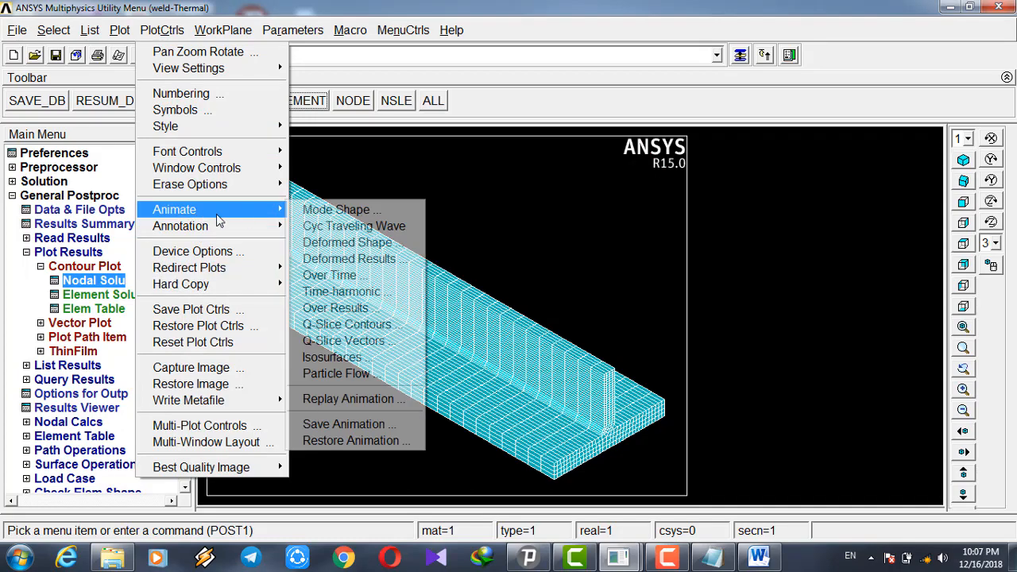
{"action": "left_click", "coordinate": [347, 275]}
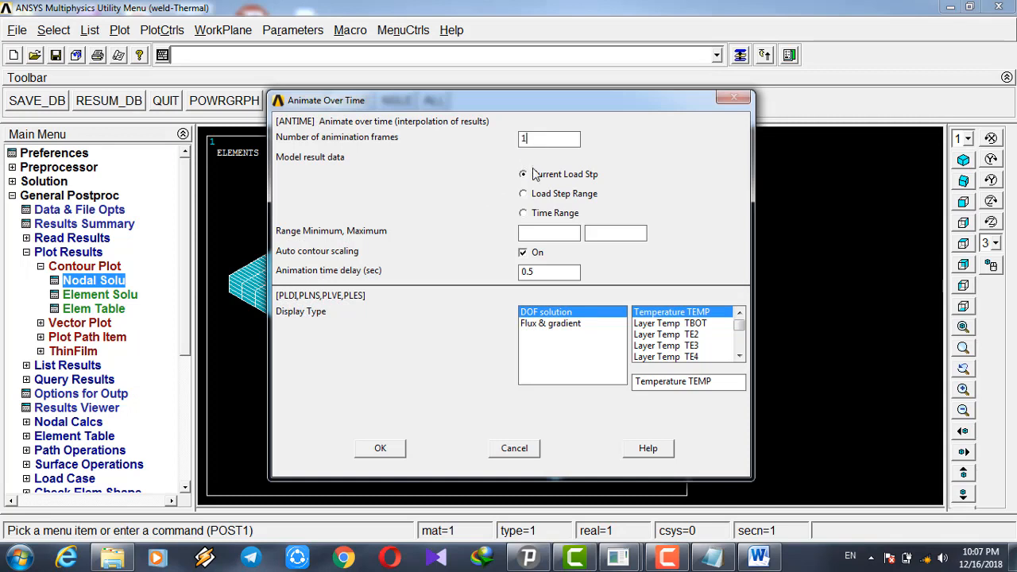
{"action": "left_click", "coordinate": [525, 194]}
{"action": "left_click", "coordinate": [539, 231]}
{"action": "type", "text": "1"}
{"action": "left_click", "coordinate": [600, 235]}
{"action": "type", "text": "27"}
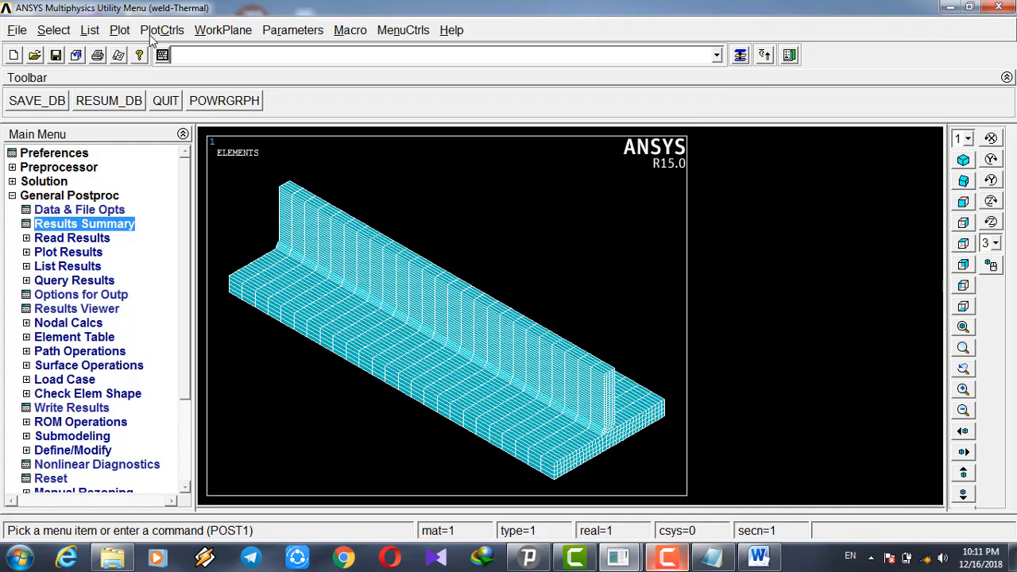
Run the over-time animation of Temperature TEMP for load steps 1 to 27 with a 0.2 s delay and stop the process.
{"action": "left_click", "coordinate": [162, 29]}
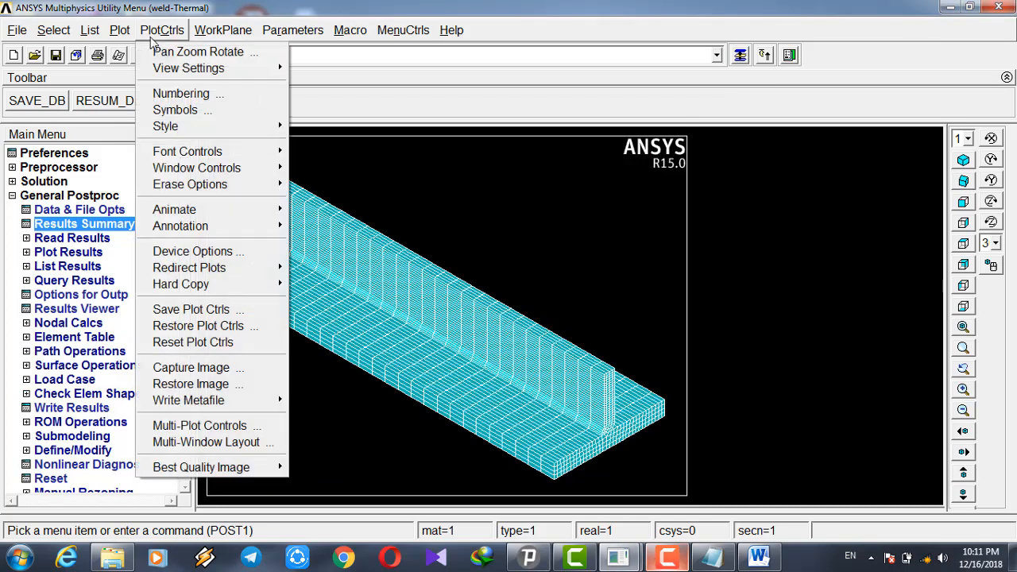
{"action": "mouse_move", "coordinate": [165, 216]}
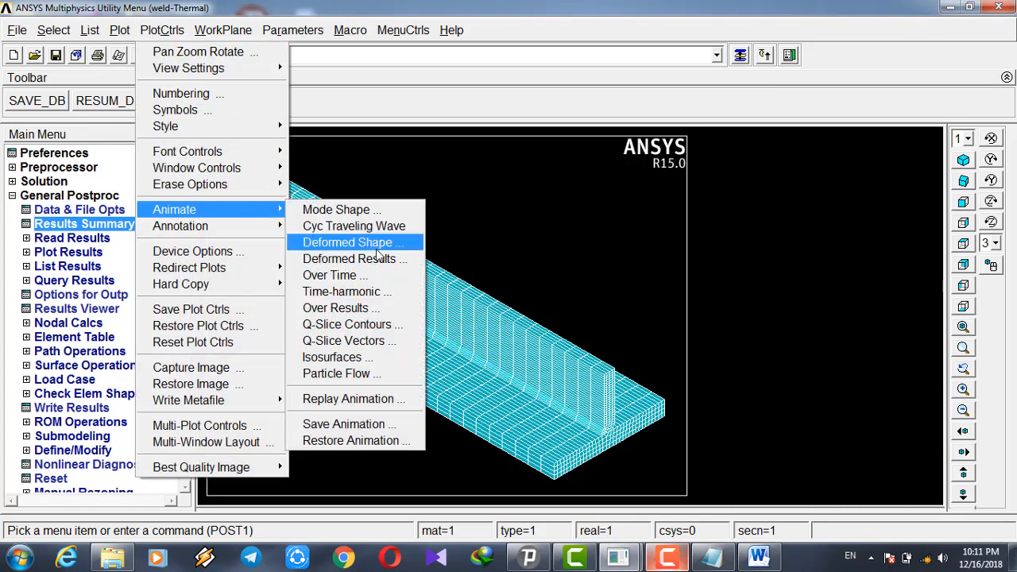
{"action": "left_click", "coordinate": [384, 275]}
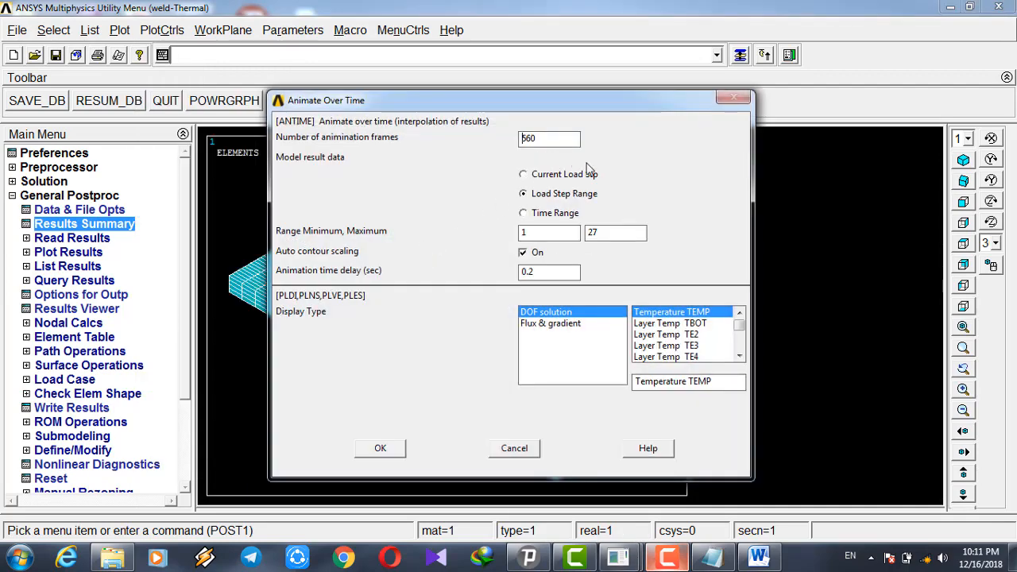
{"action": "left_click", "coordinate": [394, 450]}
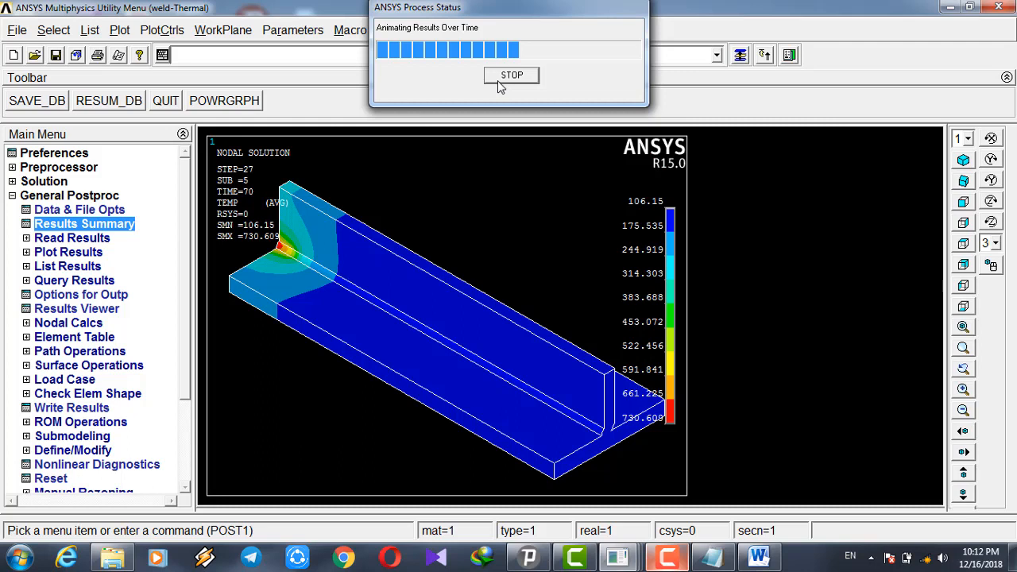
{"action": "left_click", "coordinate": [498, 81]}
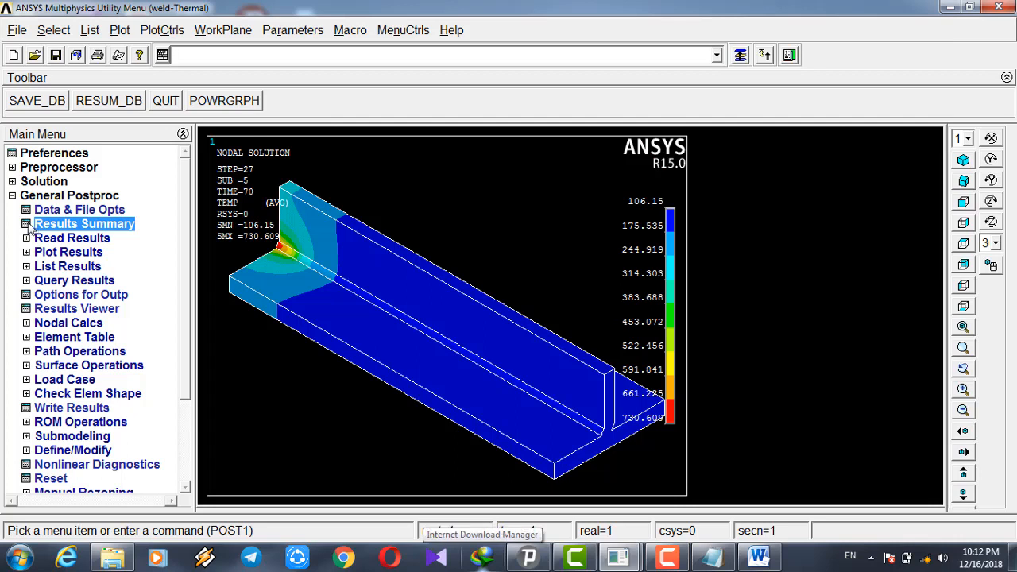
Leave the general postprocessor and open the time-history postprocessor's variable window, moving it slightly lower.
{"action": "left_click", "coordinate": [12, 197]}
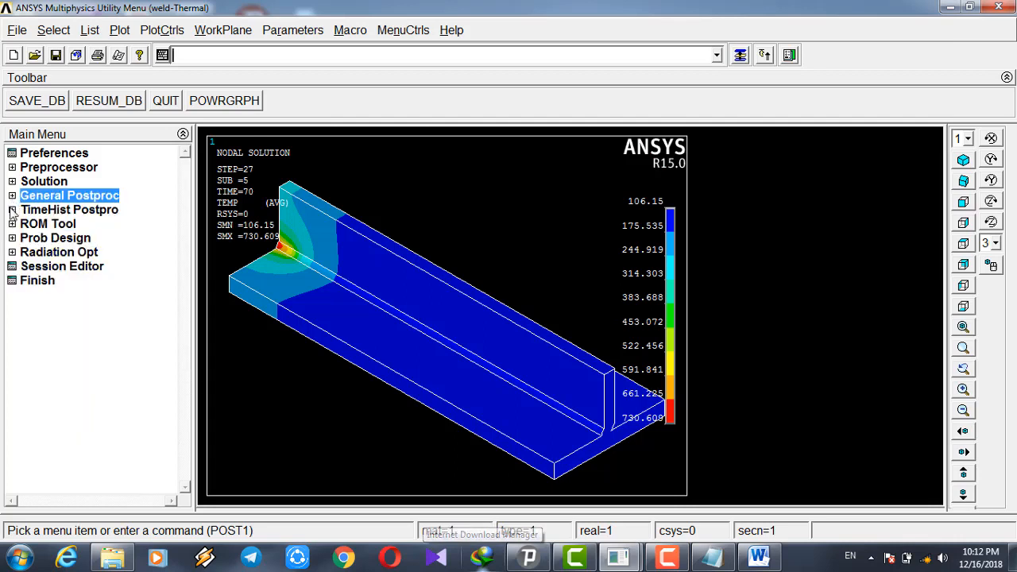
{"action": "left_click", "coordinate": [11, 209]}
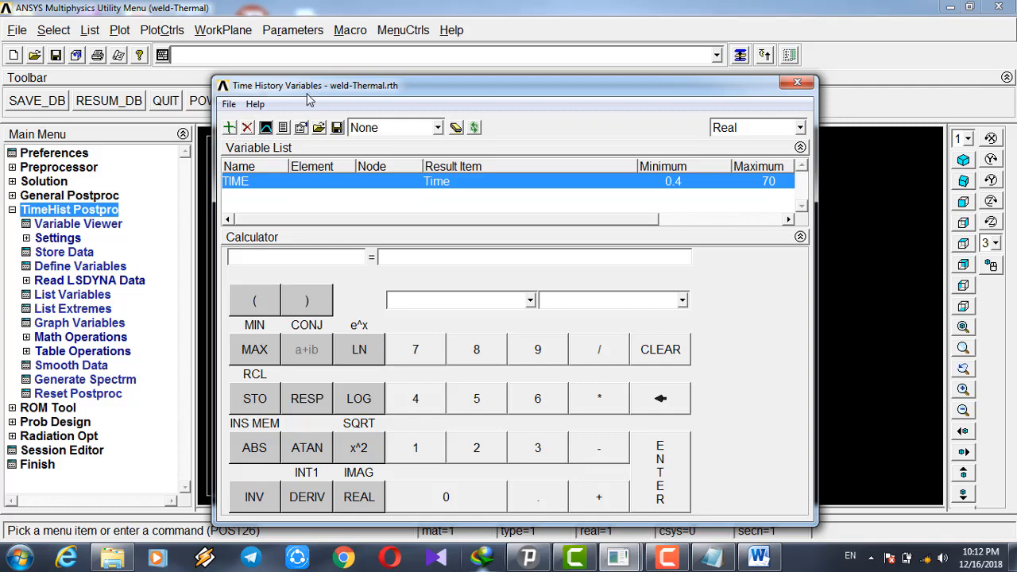
{"action": "left_click_drag", "start_coordinate": [307, 85], "coordinate": [311, 107]}
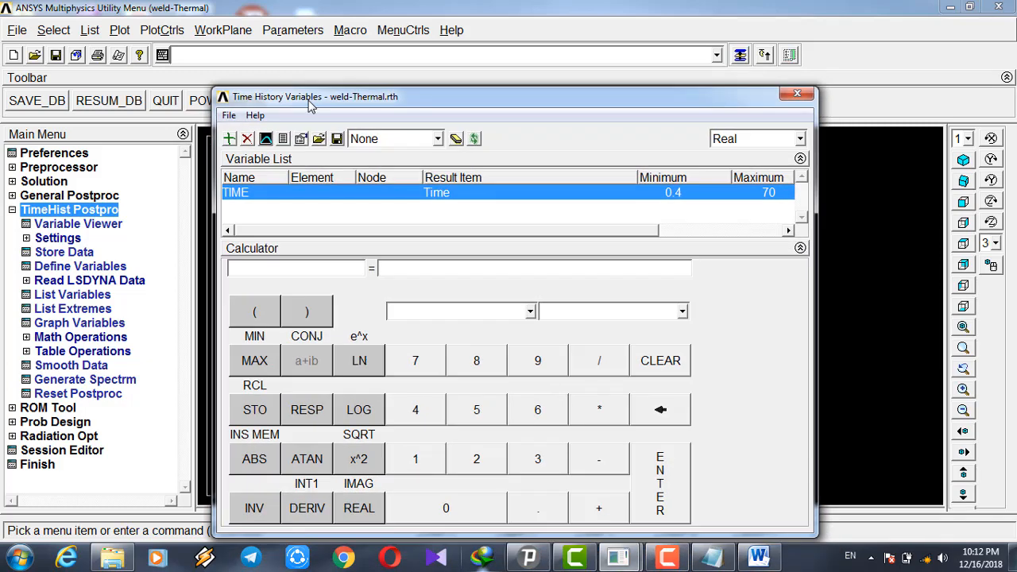
Try to add a Nodal Temperature time-history variable from the DOF solution using node 5.
{"action": "left_click", "coordinate": [229, 140]}
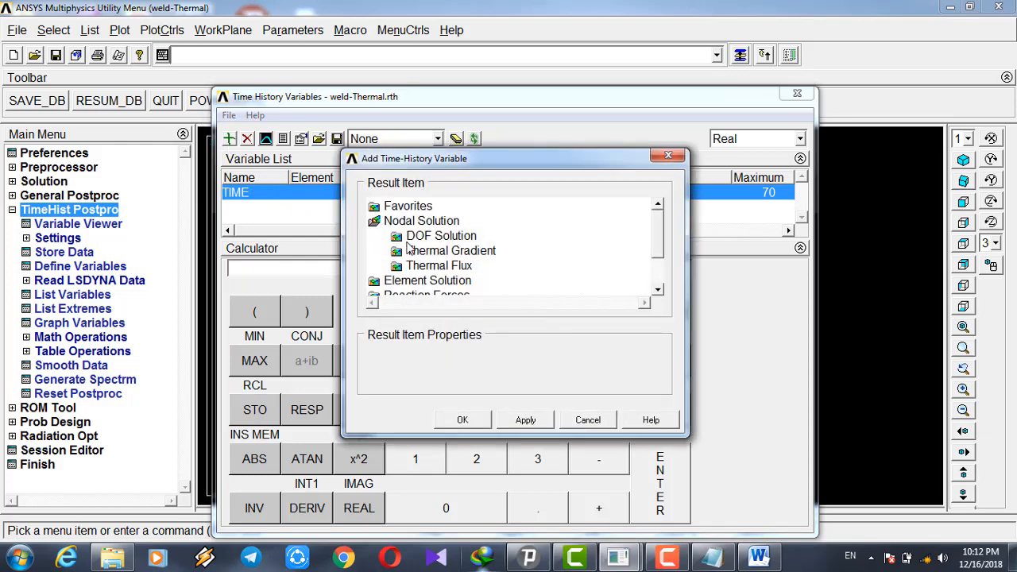
{"action": "double_click", "coordinate": [406, 238]}
{"action": "left_click", "coordinate": [426, 251]}
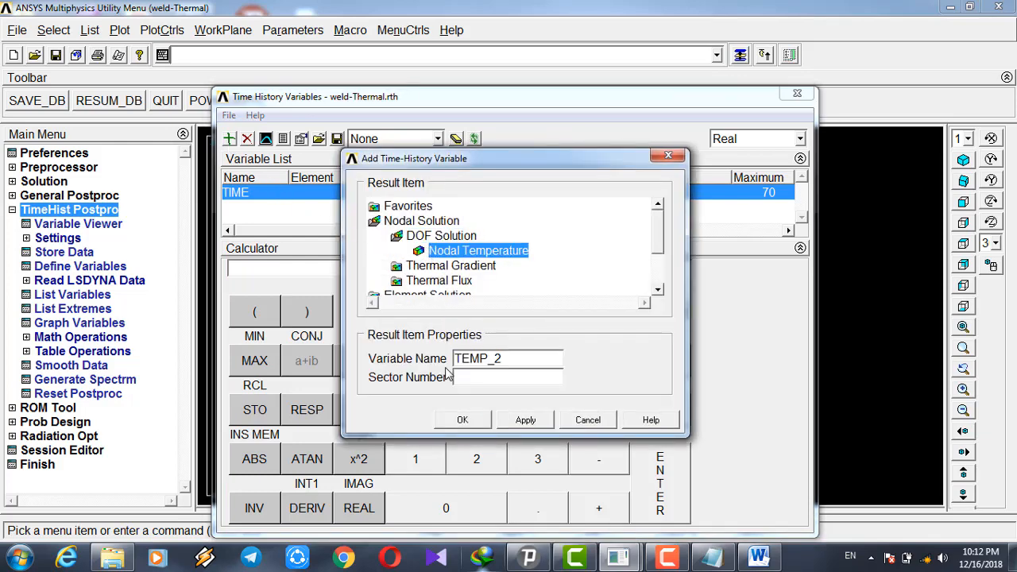
{"action": "left_click", "coordinate": [462, 421]}
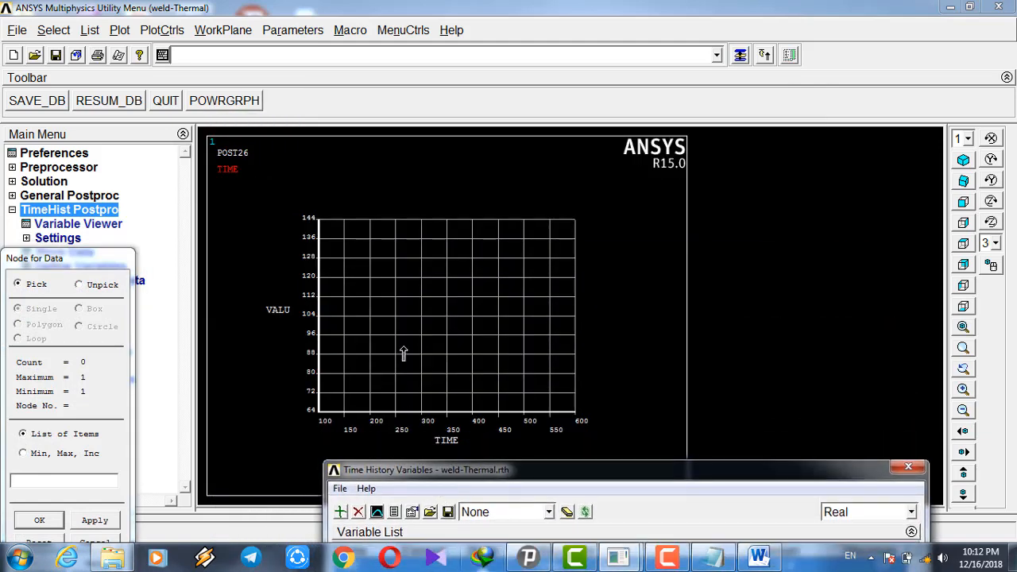
{"action": "left_click", "coordinate": [403, 354]}
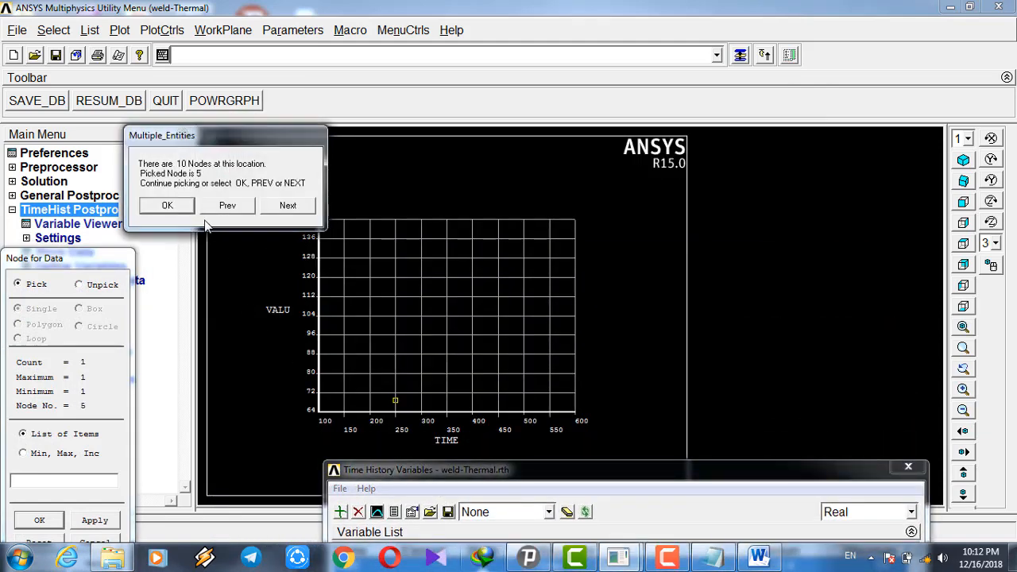
{"action": "left_click", "coordinate": [165, 205]}
Plot the elements and try to pick a weld node at the near end of the joint for the variable.
{"action": "left_click", "coordinate": [120, 30]}
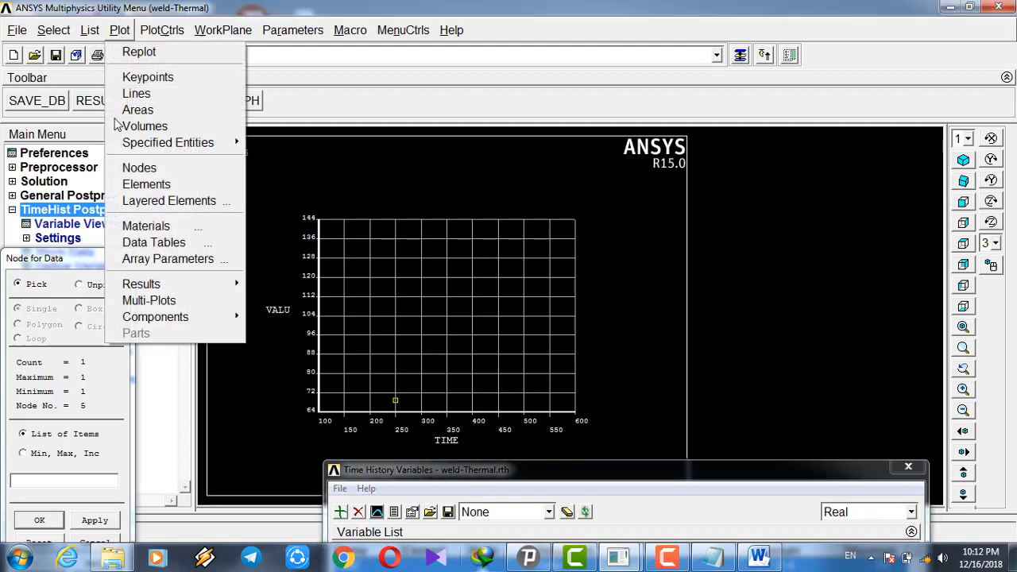
{"action": "left_click", "coordinate": [145, 184]}
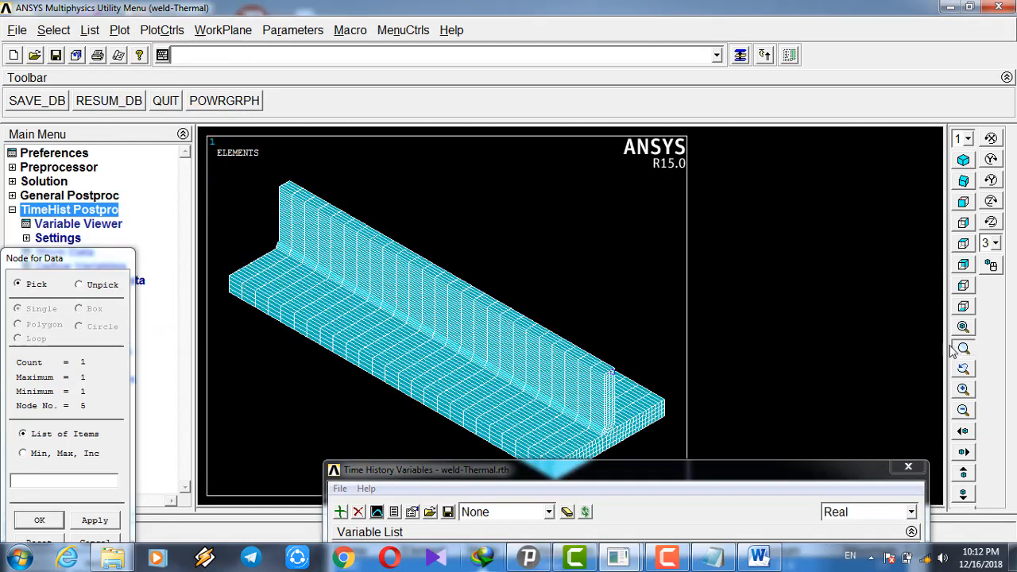
{"action": "left_click", "coordinate": [615, 430]}
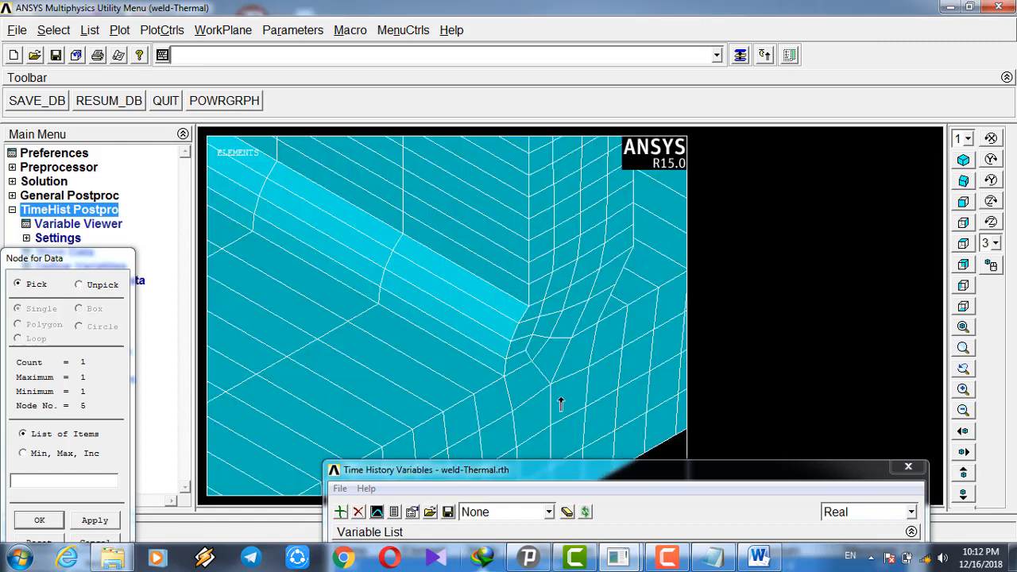
{"action": "left_click", "coordinate": [511, 346]}
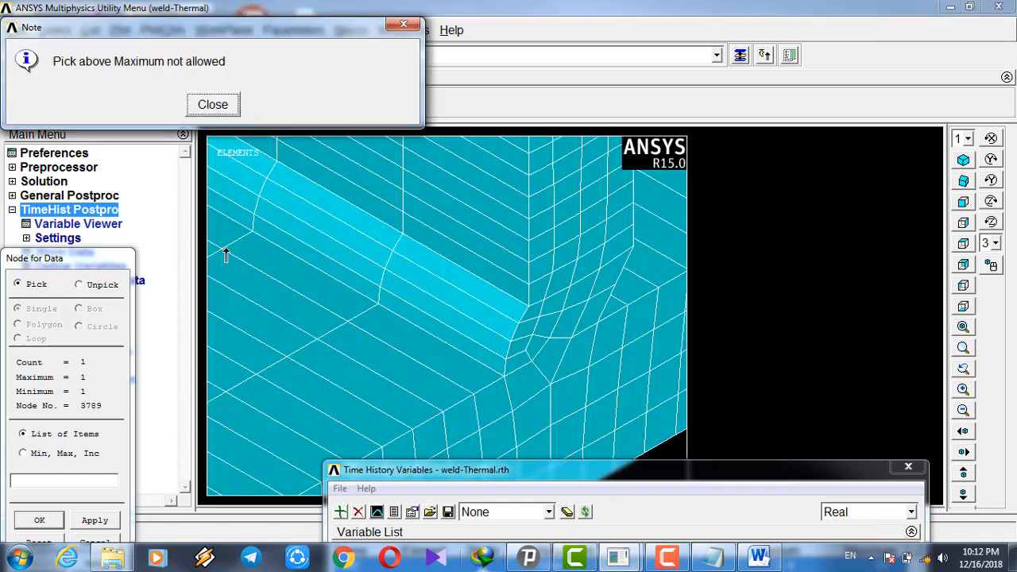
{"action": "left_click", "coordinate": [208, 108]}
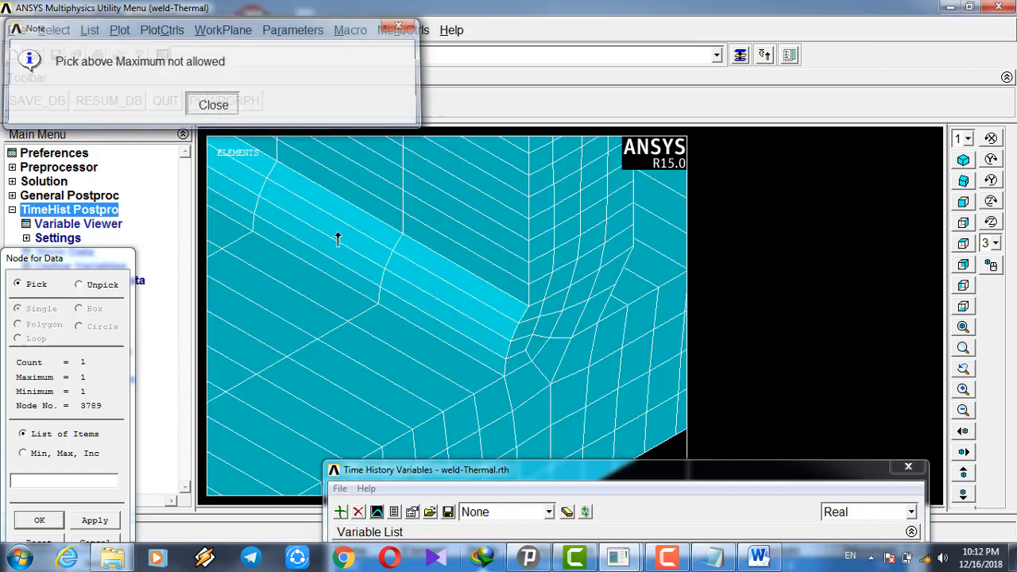
{"action": "left_click", "coordinate": [511, 347]}
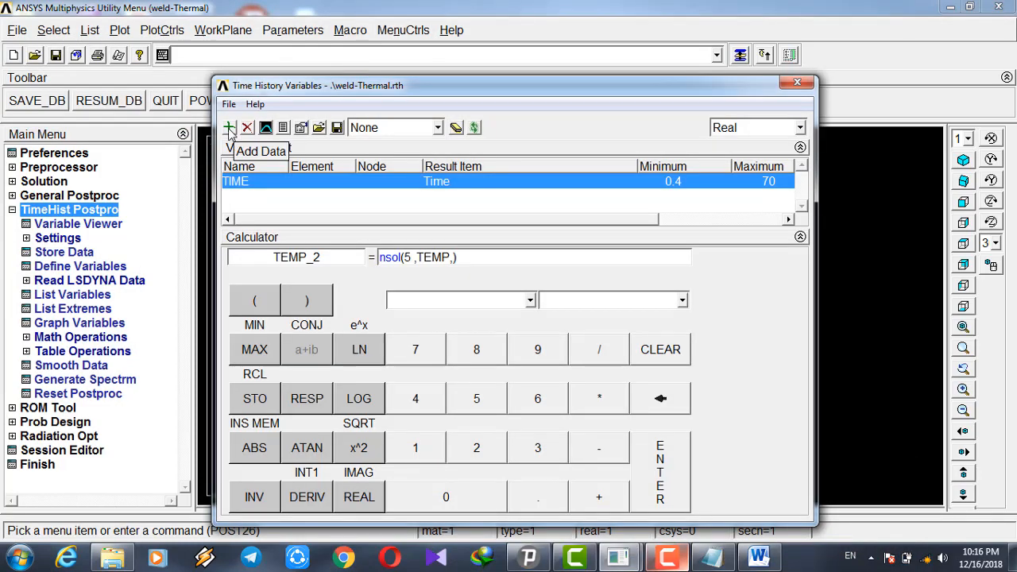
Add a Nodal Temperature time-history variable for node 3789 on the weld edge at the end of the T-joint.
{"action": "left_click", "coordinate": [229, 127]}
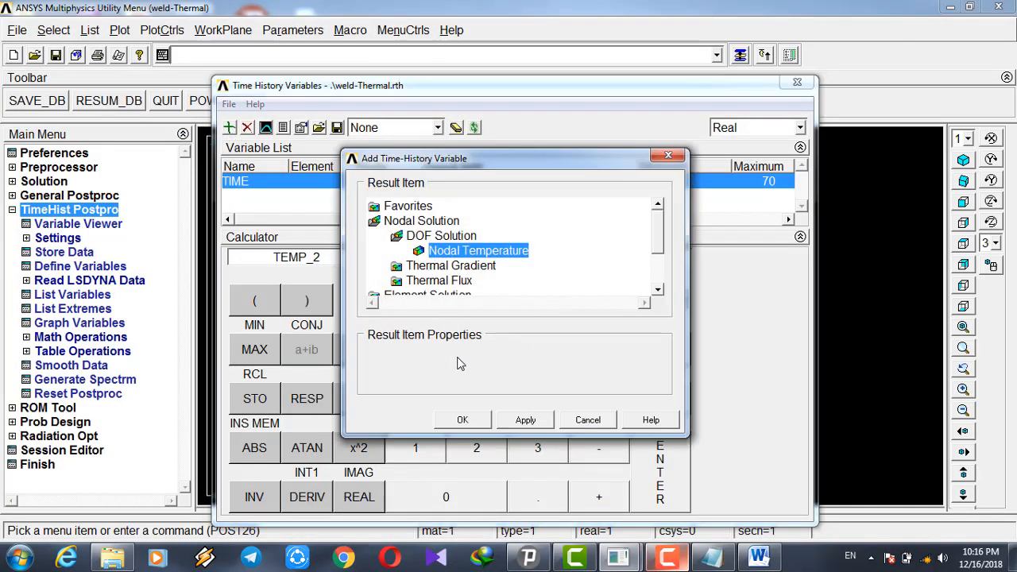
{"action": "left_click", "coordinate": [465, 422]}
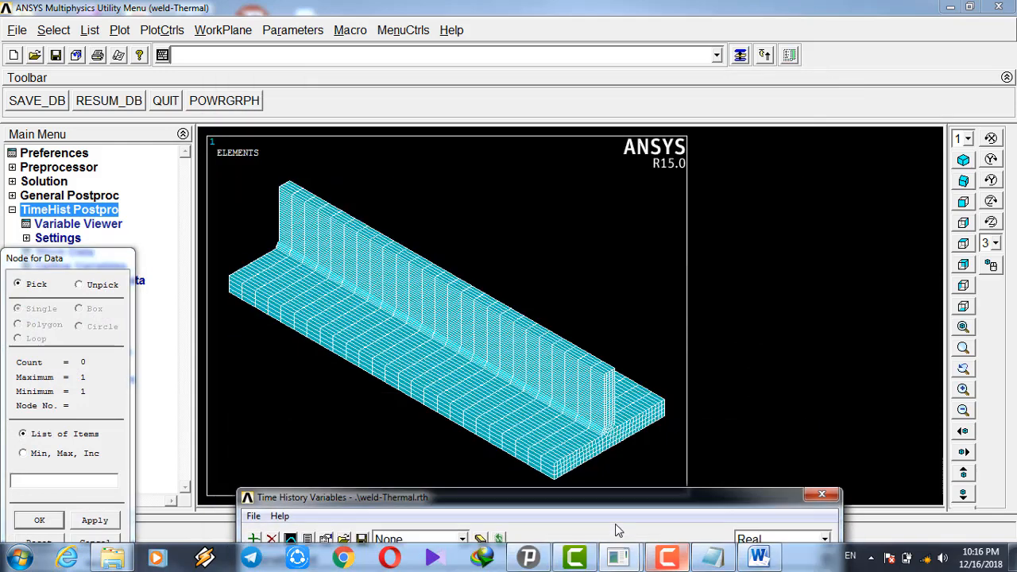
{"action": "right_click_drag", "start_coordinate": [599, 426], "coordinate": [712, 415], "text": "ctrl"}
{"action": "right_click_drag", "start_coordinate": [641, 424], "coordinate": [664, 442], "text": "ctrl"}
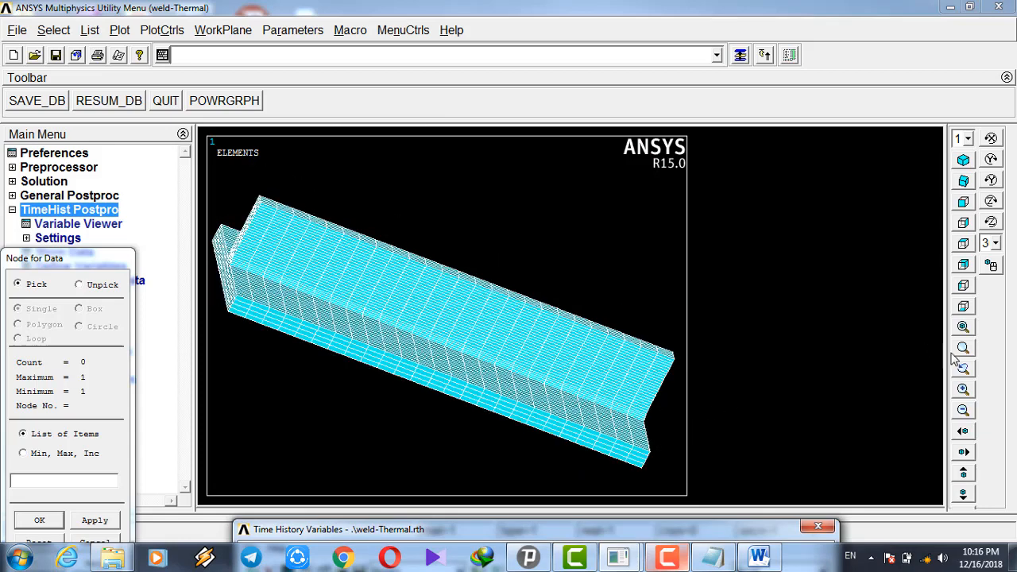
{"action": "left_click", "coordinate": [964, 368]}
{"action": "left_click", "coordinate": [641, 417]}
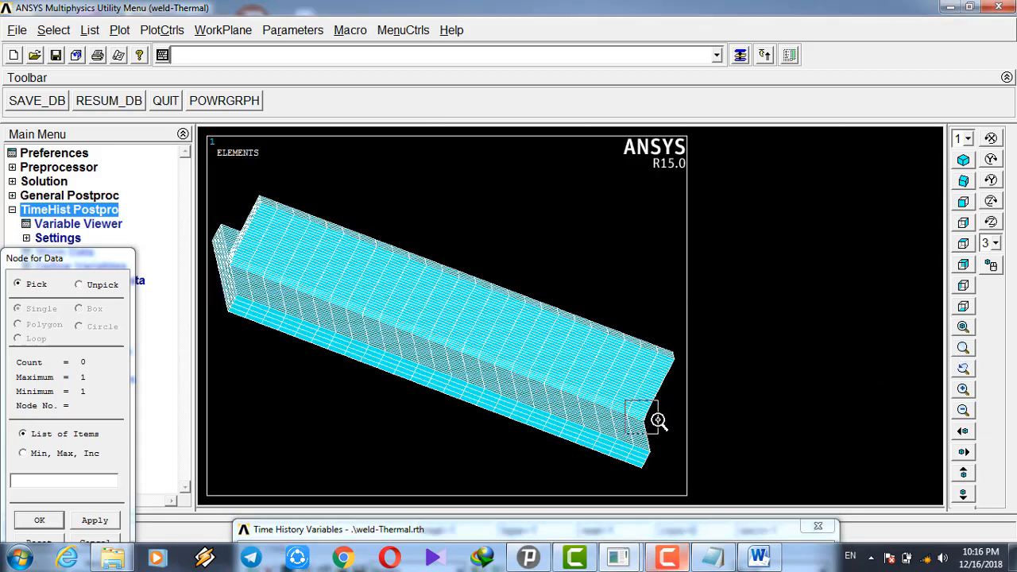
{"action": "left_click", "coordinate": [658, 424]}
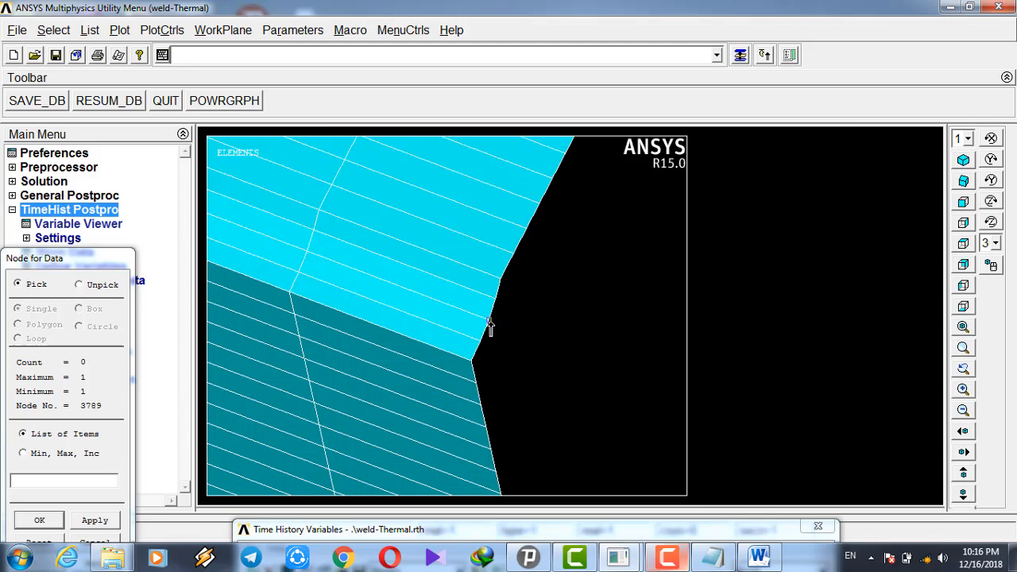
{"action": "left_click", "coordinate": [51, 521]}
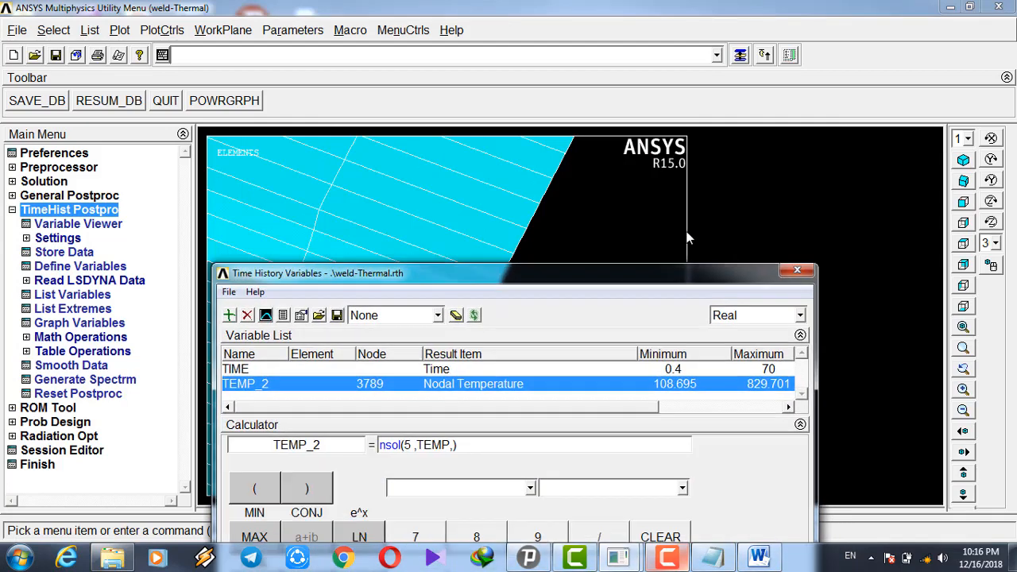
Graph the nodal temperature of node 3789 over time and show the graph in front view.
{"action": "left_click", "coordinate": [963, 160]}
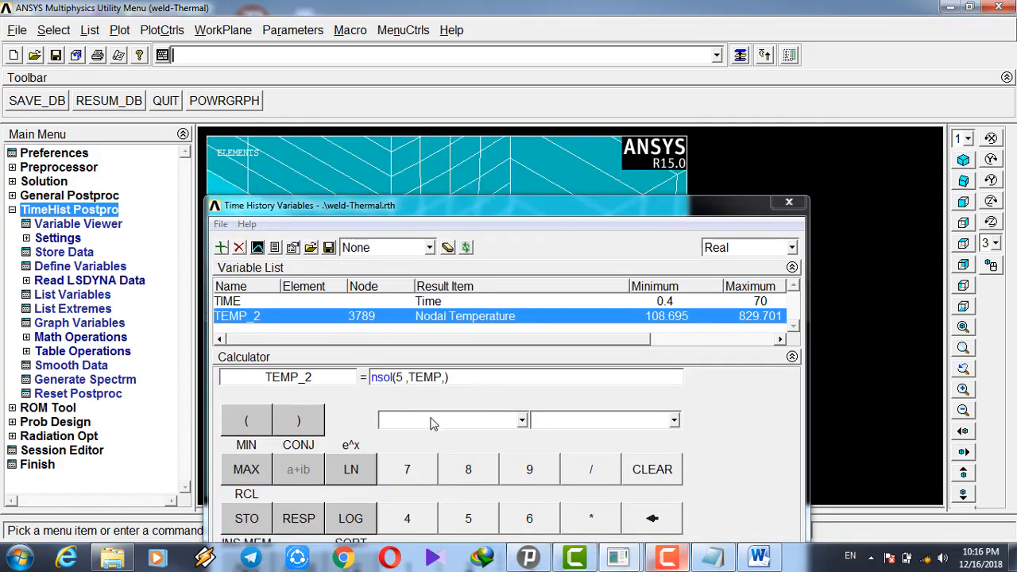
{"action": "left_click", "coordinate": [257, 247]}
{"action": "left_click_drag", "start_coordinate": [382, 213], "coordinate": [387, 496]}
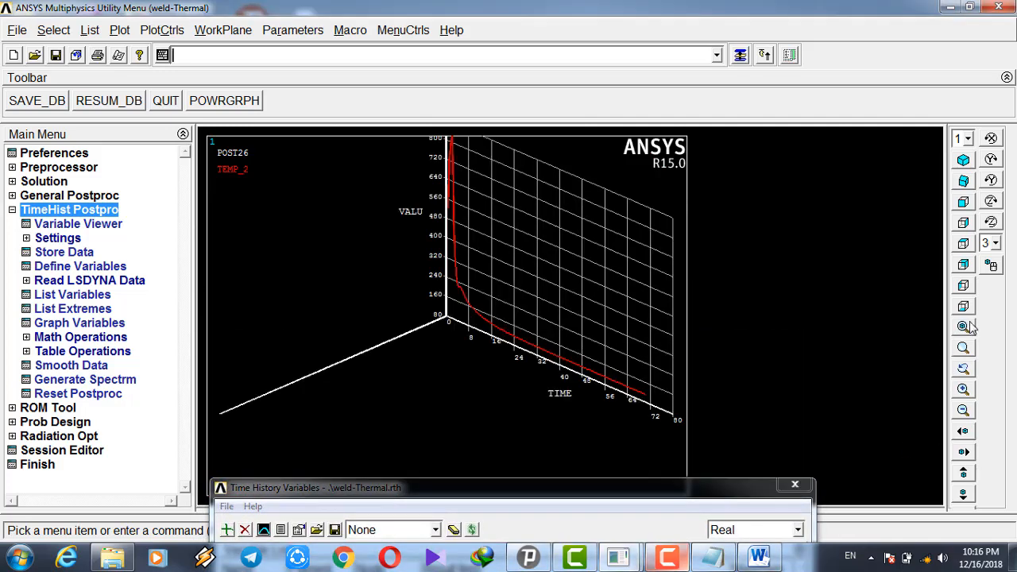
{"action": "left_click", "coordinate": [965, 201]}
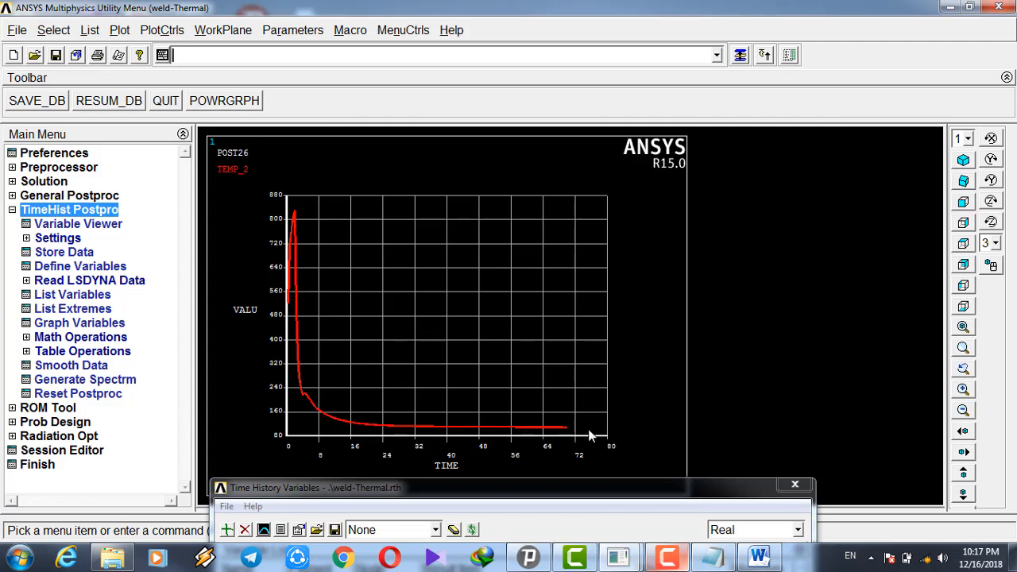
Examine the temperature-time curve up close with the variables window moved aside, and fit the whole graph in view.
{"action": "scroll", "coordinate": [440, 431], "scroll_direction": "up", "scroll_amount": 4}
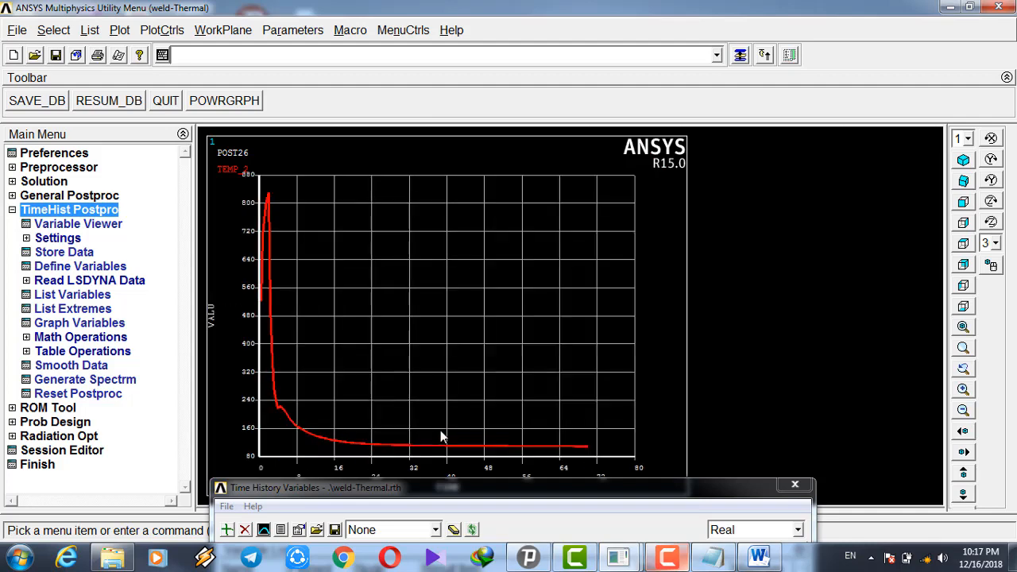
{"action": "scroll", "coordinate": [439, 430], "scroll_direction": "down", "scroll_amount": 2}
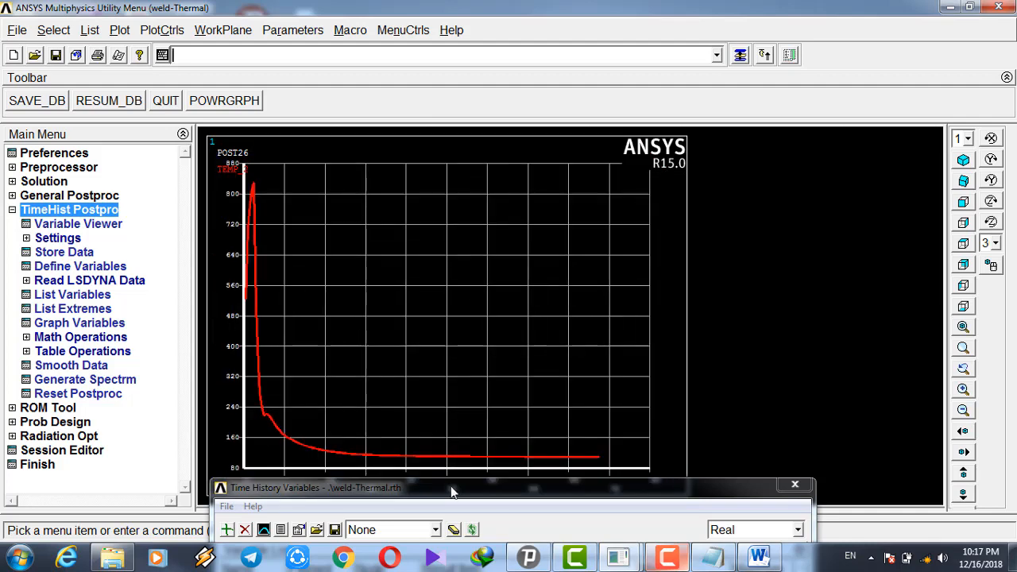
{"action": "left_click_drag", "start_coordinate": [447, 488], "coordinate": [437, 530]}
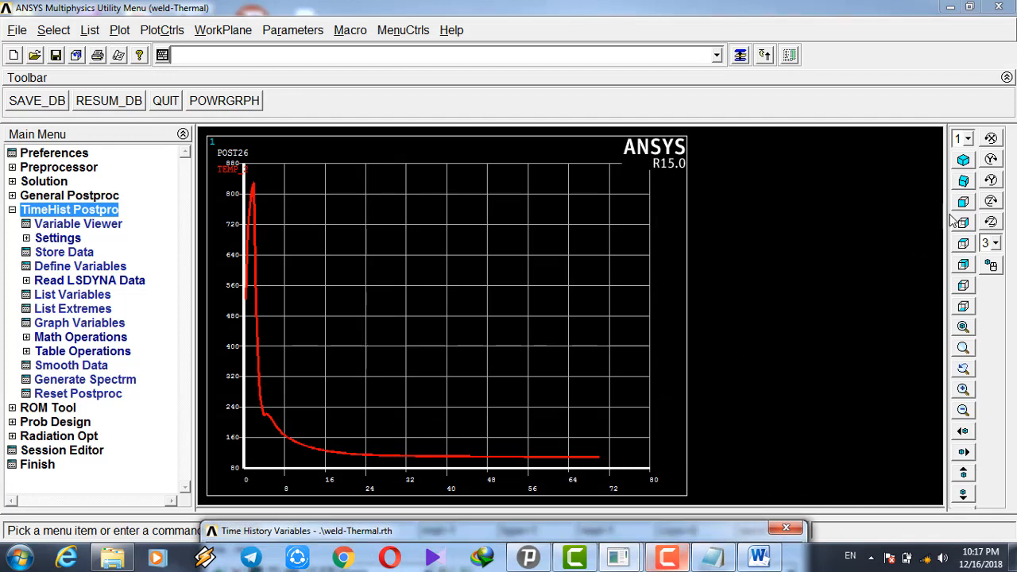
{"action": "left_click", "coordinate": [830, 278]}
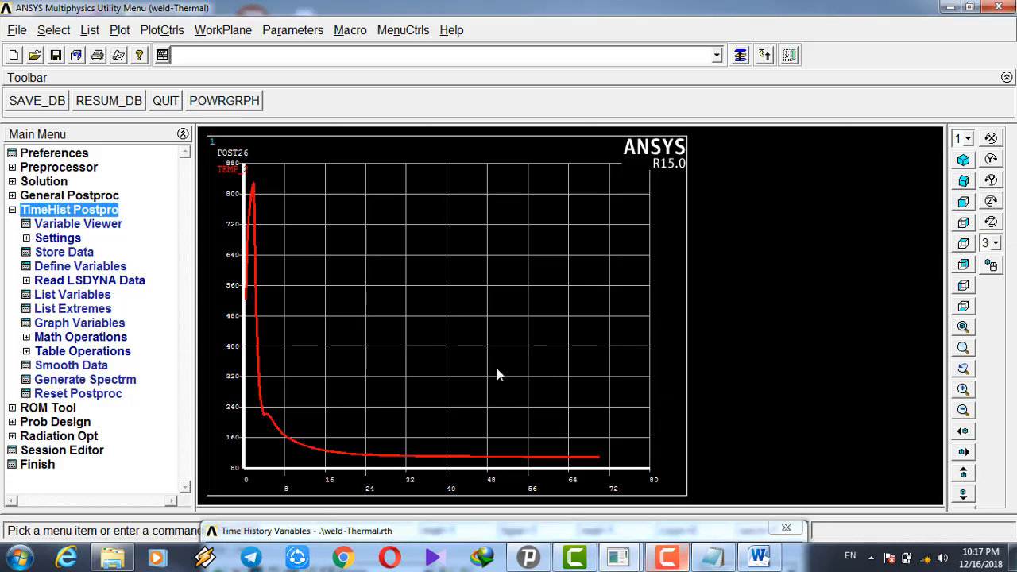
{"action": "scroll", "coordinate": [908, 334], "scroll_direction": "up", "scroll_amount": 1}
{"action": "left_click", "coordinate": [964, 327]}
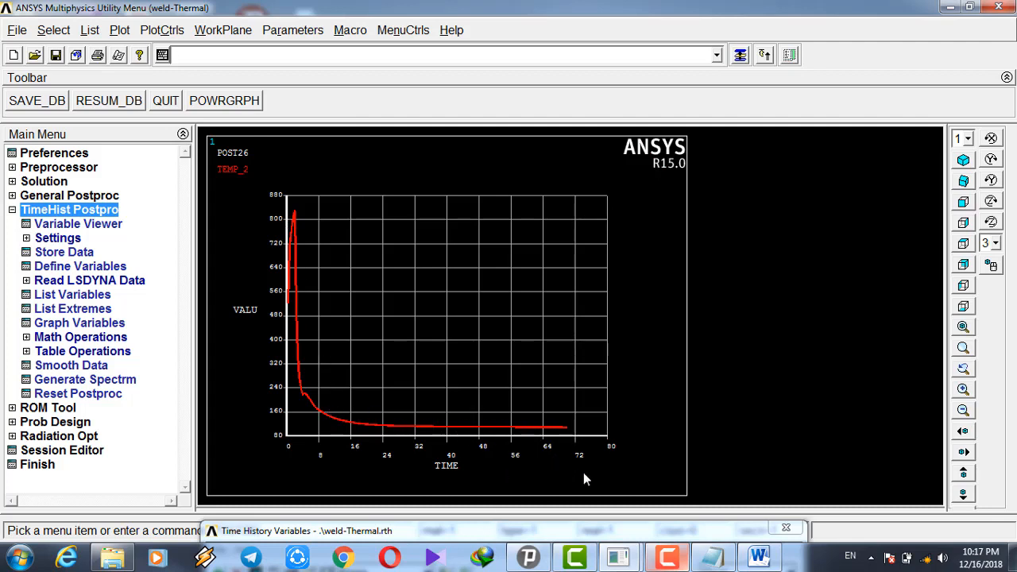
{"action": "left_click", "coordinate": [667, 560]}
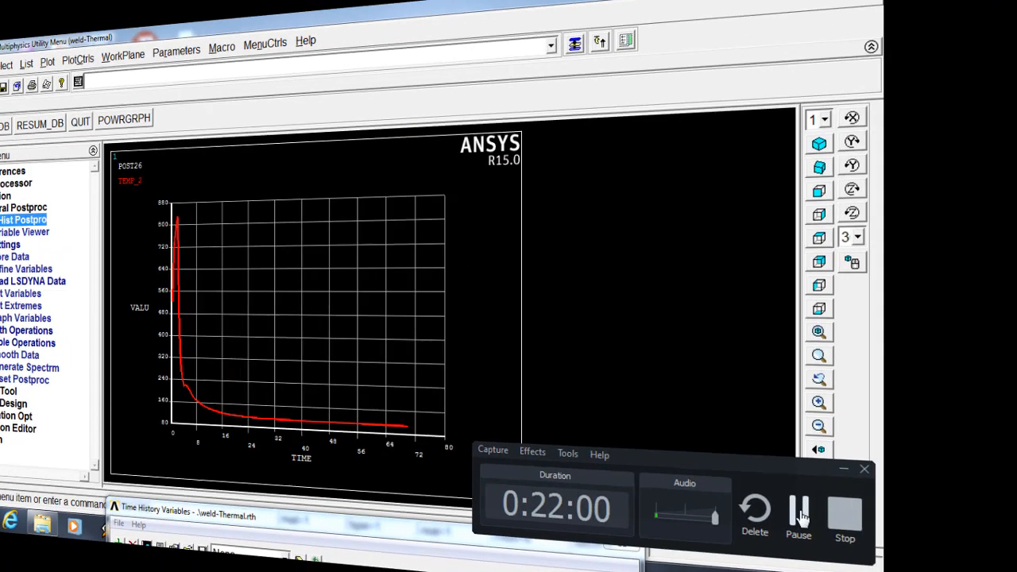